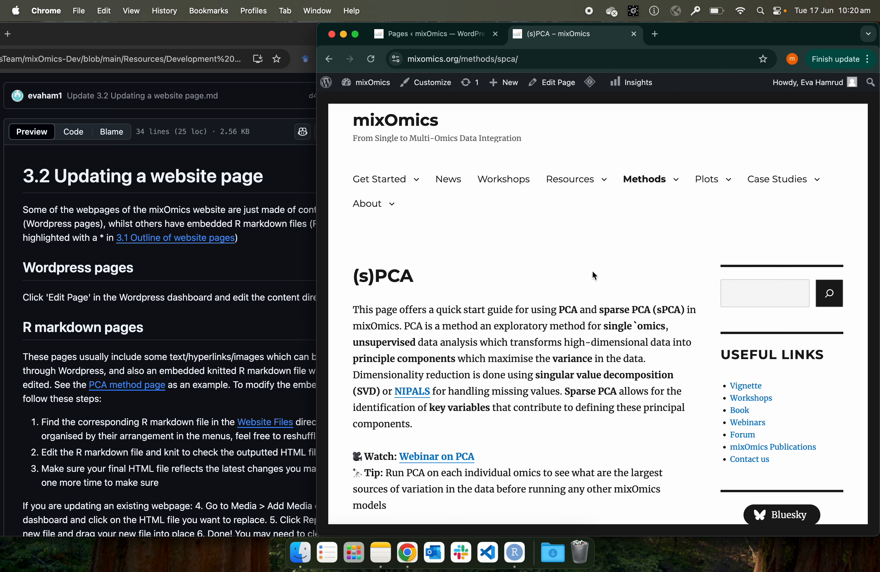
- Examine the live (s)PCA page, from its introductory WordPress text through the embedded R markdown content starting at Quick Start
{"action": "scroll", "coordinate": [684, 447], "scroll_direction": "down", "scroll_amount": 10}
{"action": "scroll", "coordinate": [684, 448], "scroll_direction": "up", "scroll_amount": 5}
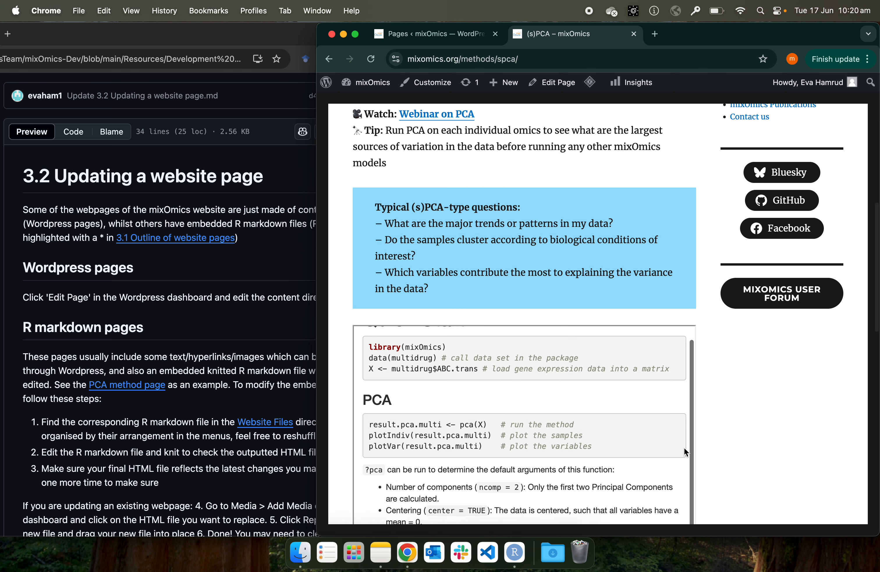
{"action": "scroll", "coordinate": [751, 469], "scroll_direction": "down", "scroll_amount": 3}
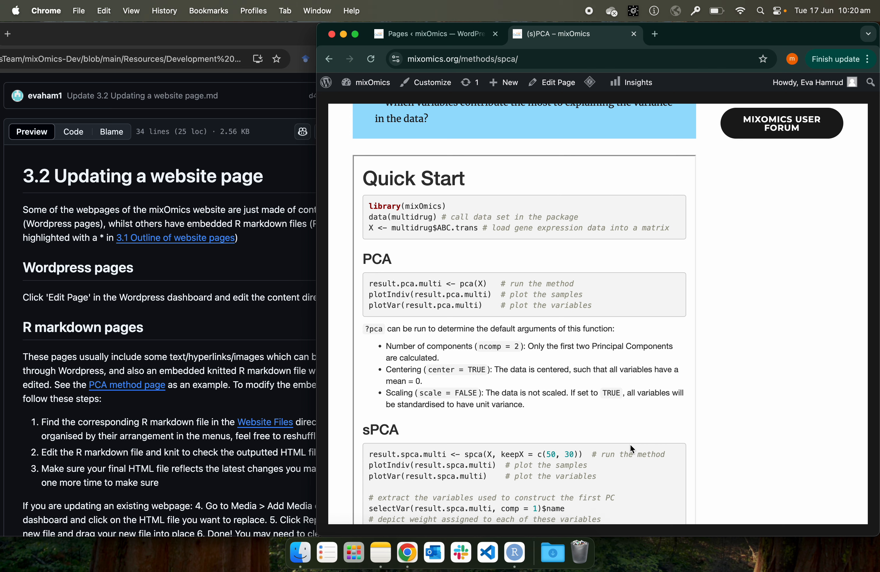
{"action": "scroll", "coordinate": [632, 449], "scroll_direction": "down", "scroll_amount": 5}
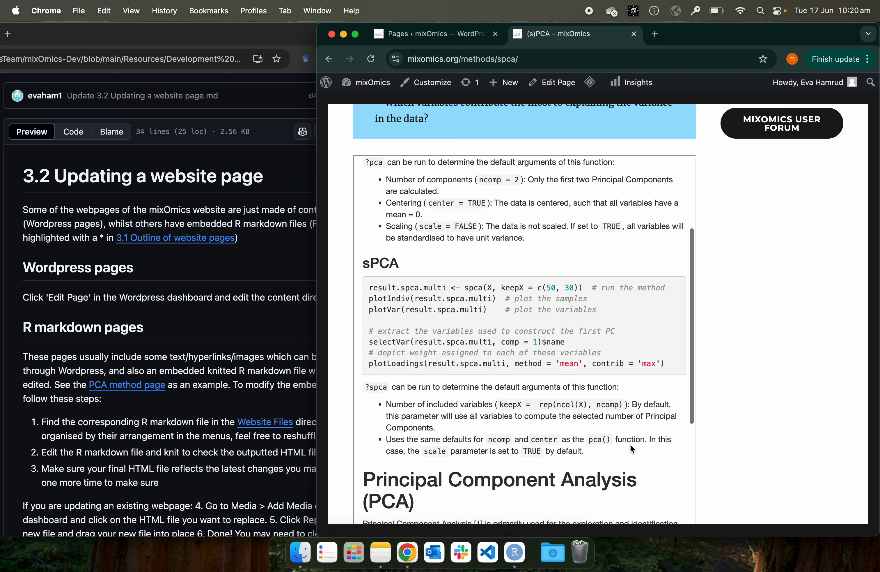
{"action": "scroll", "coordinate": [629, 444], "scroll_direction": "down", "scroll_amount": 7}
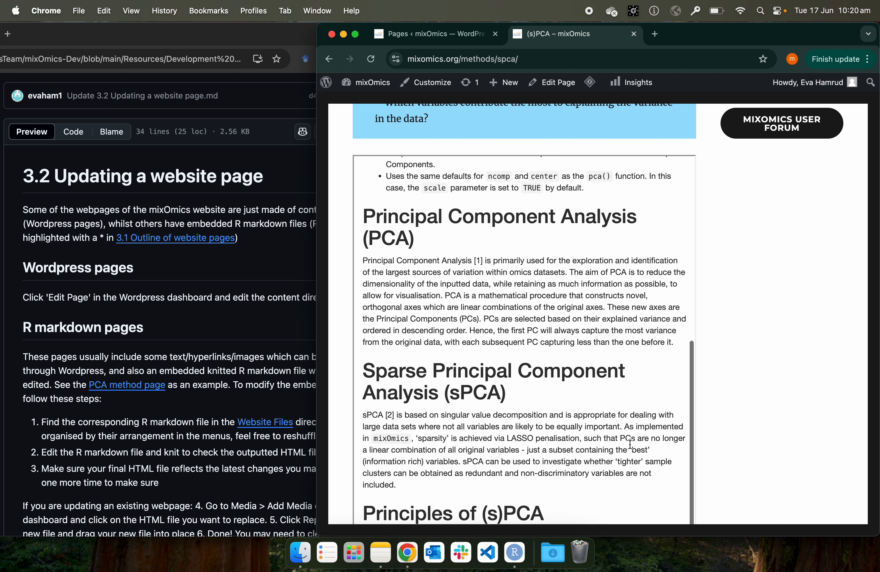
{"action": "scroll", "coordinate": [629, 444], "scroll_direction": "down", "scroll_amount": 4}
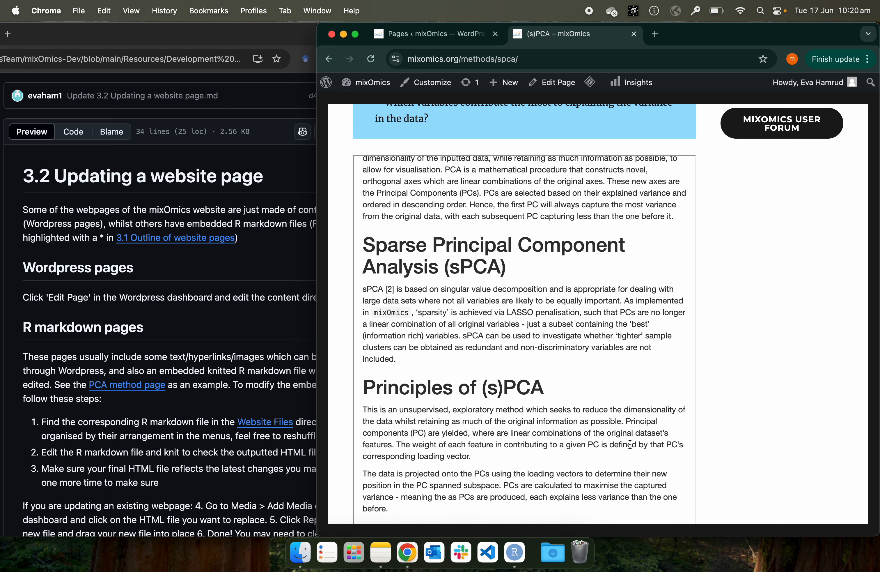
{"action": "scroll", "coordinate": [629, 427], "scroll_direction": "down", "scroll_amount": 4}
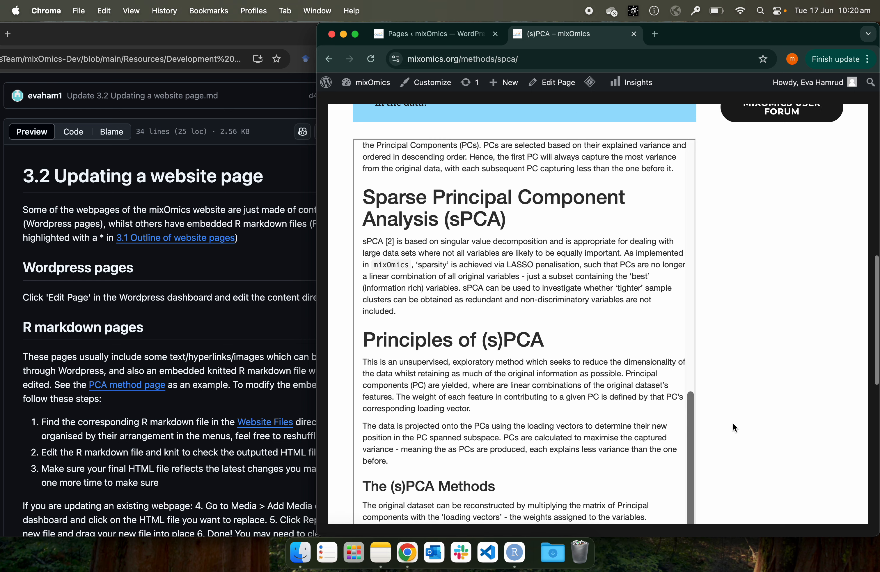
{"action": "scroll", "coordinate": [593, 438], "scroll_direction": "down", "scroll_amount": 4}
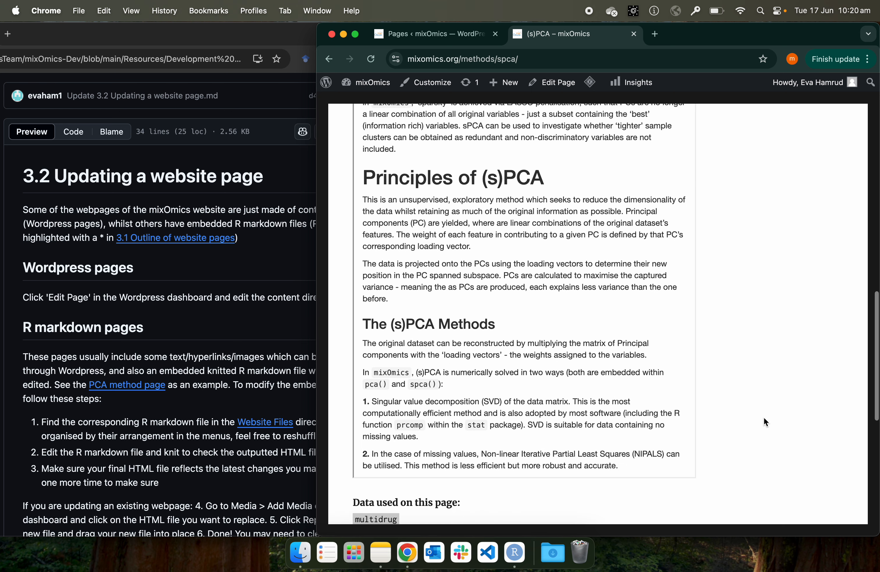
{"action": "scroll", "coordinate": [635, 410], "scroll_direction": "up", "scroll_amount": 15}
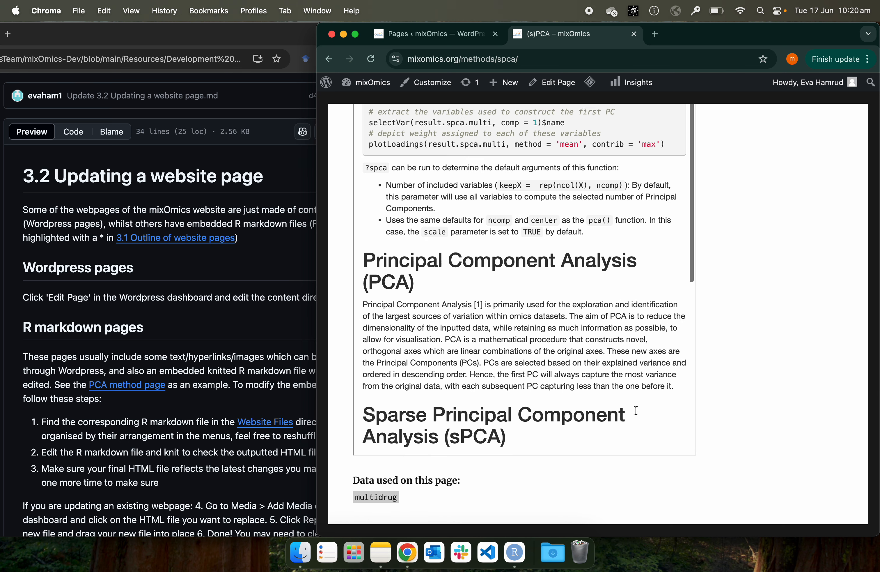
{"action": "scroll", "coordinate": [738, 350], "scroll_direction": "up", "scroll_amount": 3}
{"action": "scroll", "coordinate": [738, 350], "scroll_direction": "up", "scroll_amount": 1}
{"action": "scroll", "coordinate": [571, 430], "scroll_direction": "up", "scroll_amount": 5}
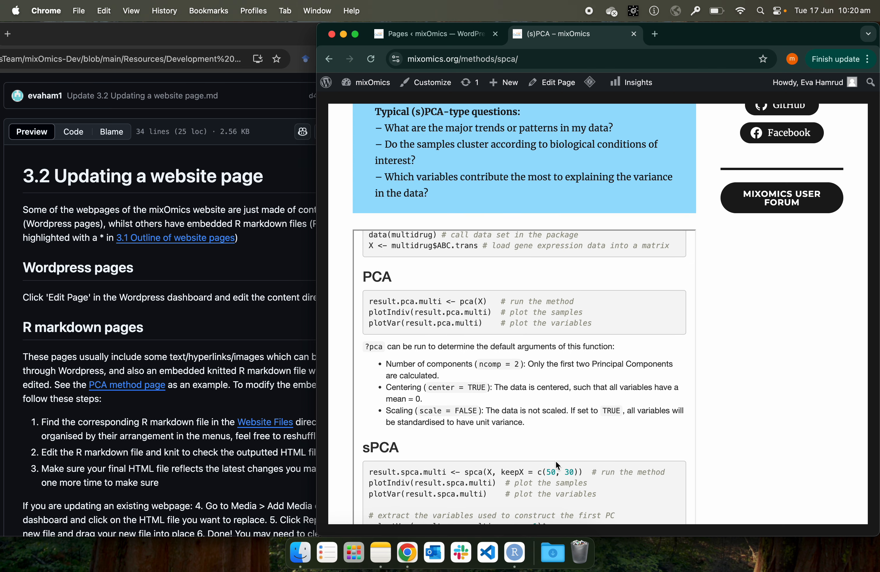
{"action": "scroll", "coordinate": [593, 385], "scroll_direction": "up", "scroll_amount": 2}
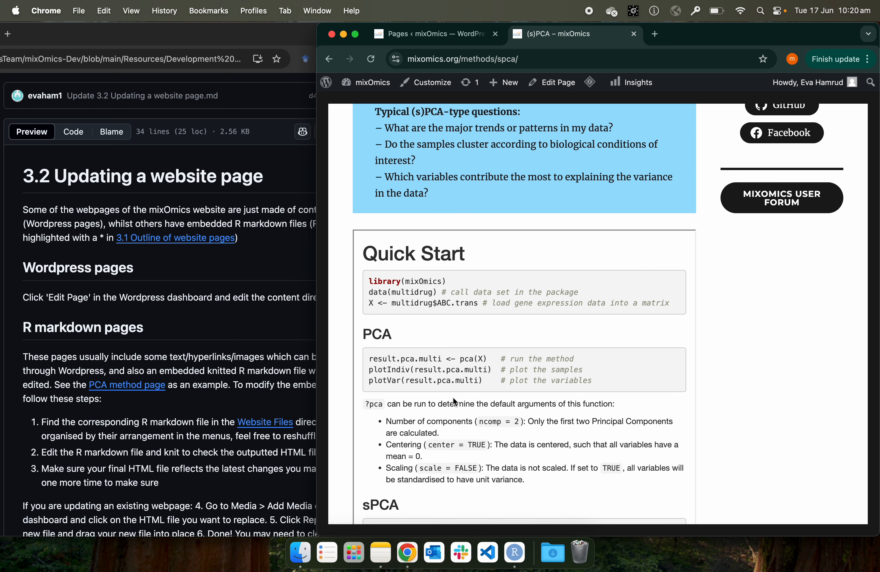
{"action": "scroll", "coordinate": [758, 363], "scroll_direction": "up", "scroll_amount": 8}
{"action": "scroll", "coordinate": [721, 402], "scroll_direction": "up", "scroll_amount": 8}
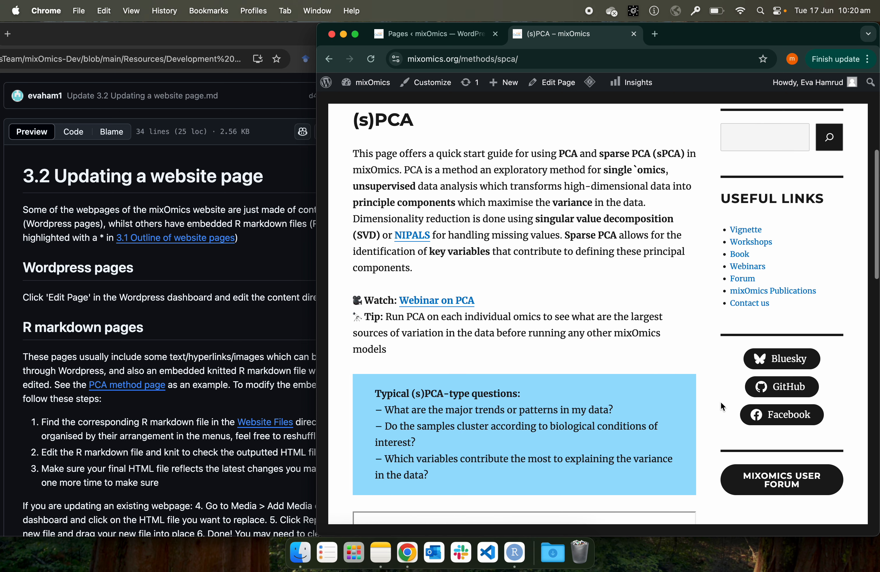
{"action": "scroll", "coordinate": [721, 402], "scroll_direction": "down", "scroll_amount": 15}
{"action": "scroll", "coordinate": [720, 402], "scroll_direction": "down", "scroll_amount": 3}
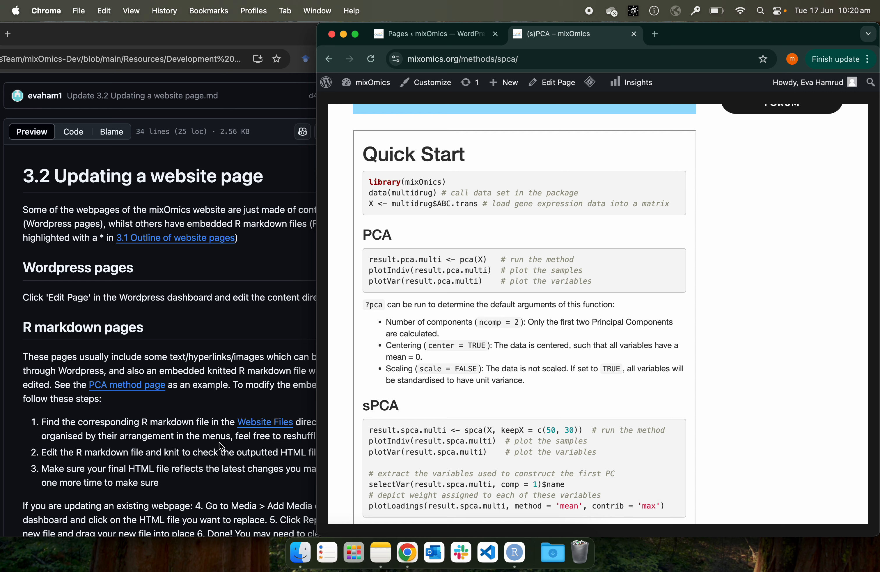
- In Finder, open PCA sPCA.Rmd from the Methods > Single Omics folder inside the Website Files directory of mixOmics-Dev
{"action": "left_click", "coordinate": [157, 419]}
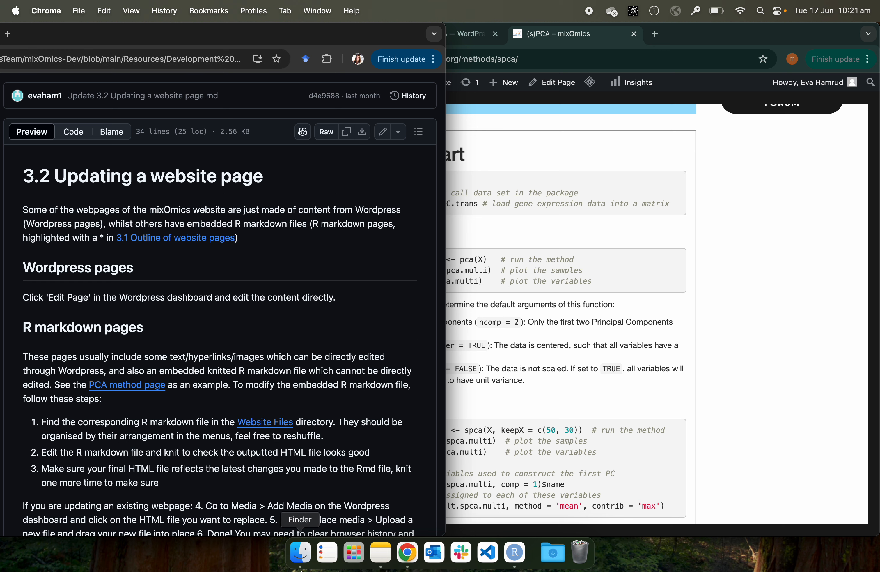
{"action": "left_click", "coordinate": [300, 553]}
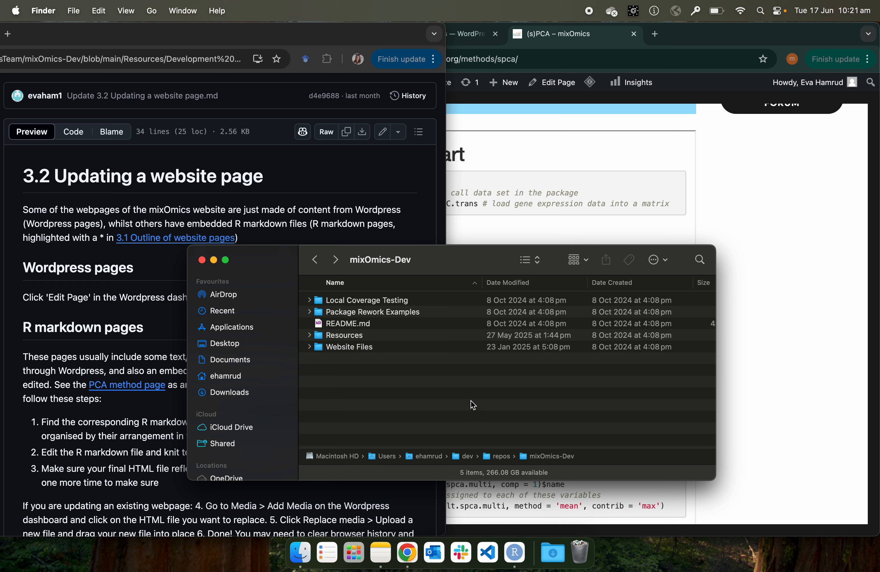
{"action": "double_click", "coordinate": [349, 350]}
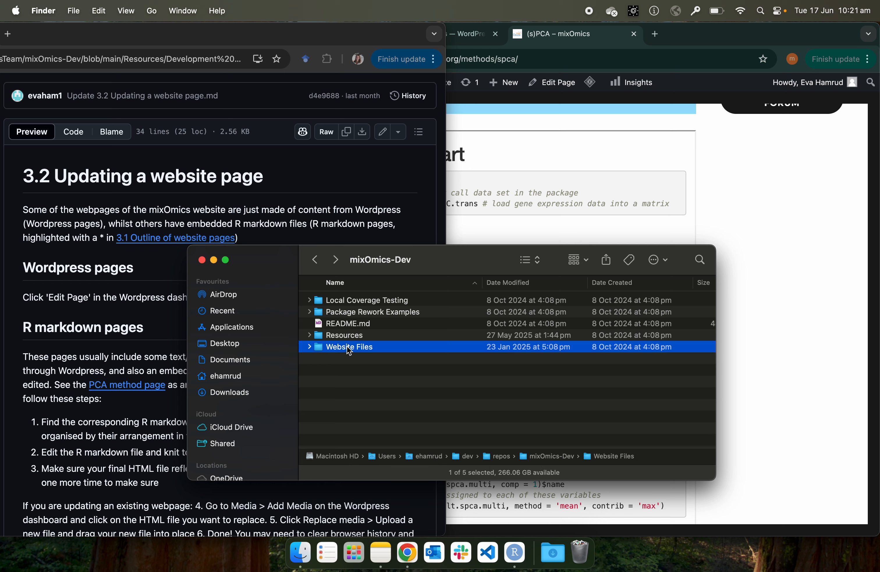
{"action": "double_click", "coordinate": [348, 347]}
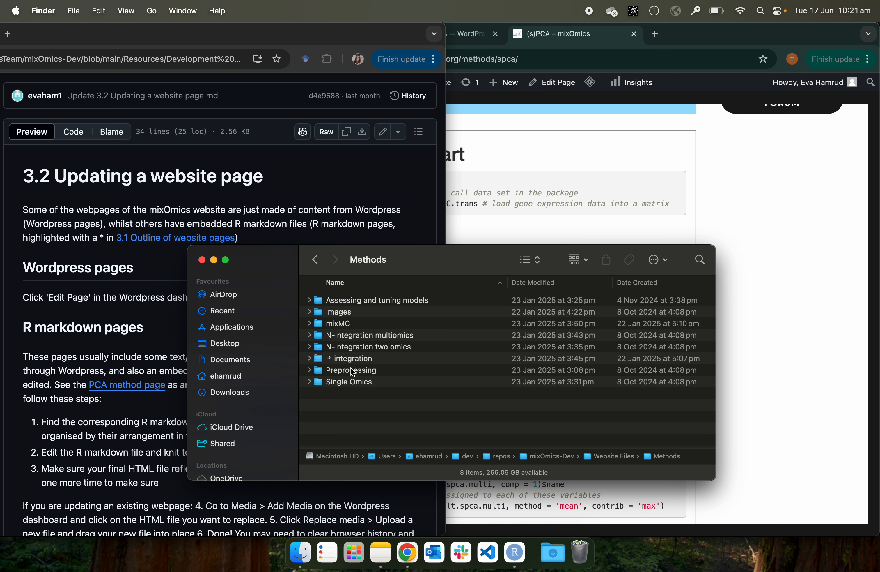
{"action": "double_click", "coordinate": [355, 381]}
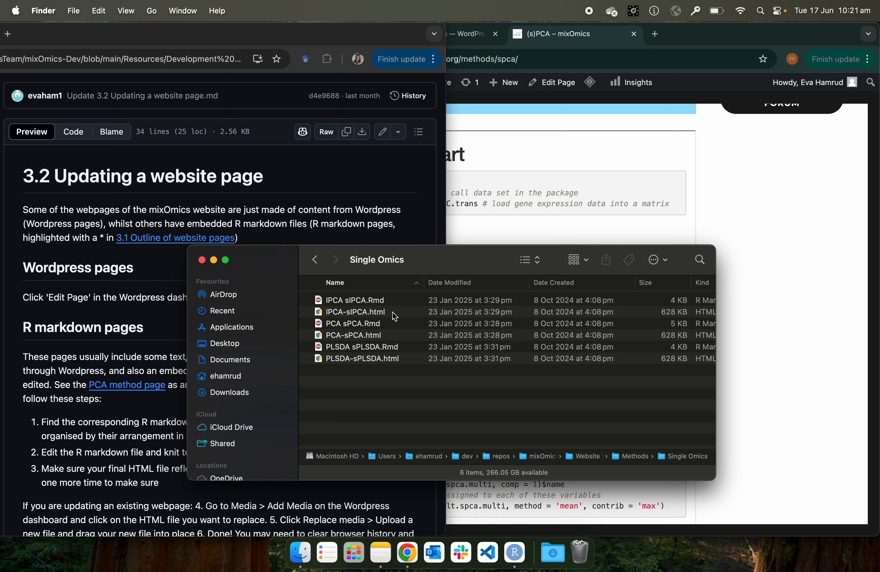
{"action": "double_click", "coordinate": [355, 323]}
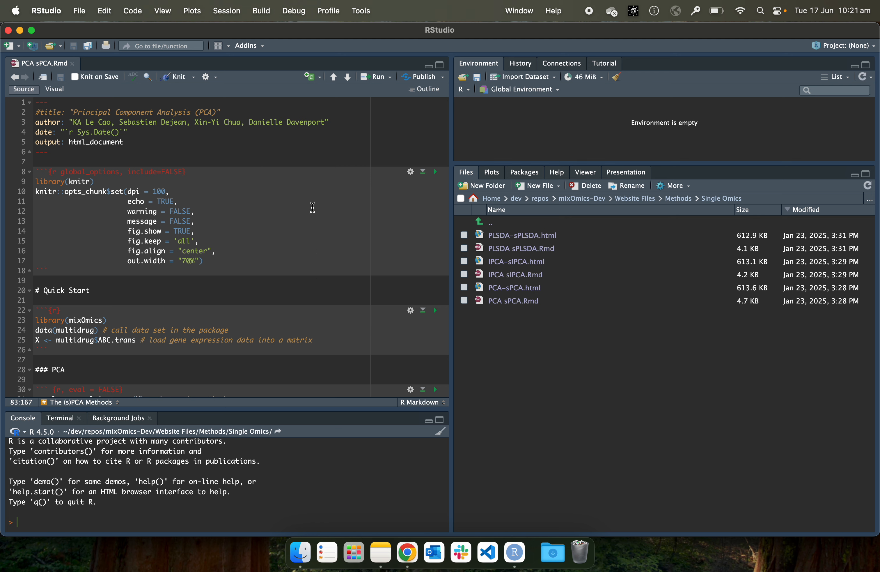
- Change "Principal Components" to lowercase "principal components" in the ncomp bullet under the PCA heading and save the file
{"action": "scroll", "coordinate": [227, 349], "scroll_direction": "down", "scroll_amount": 5}
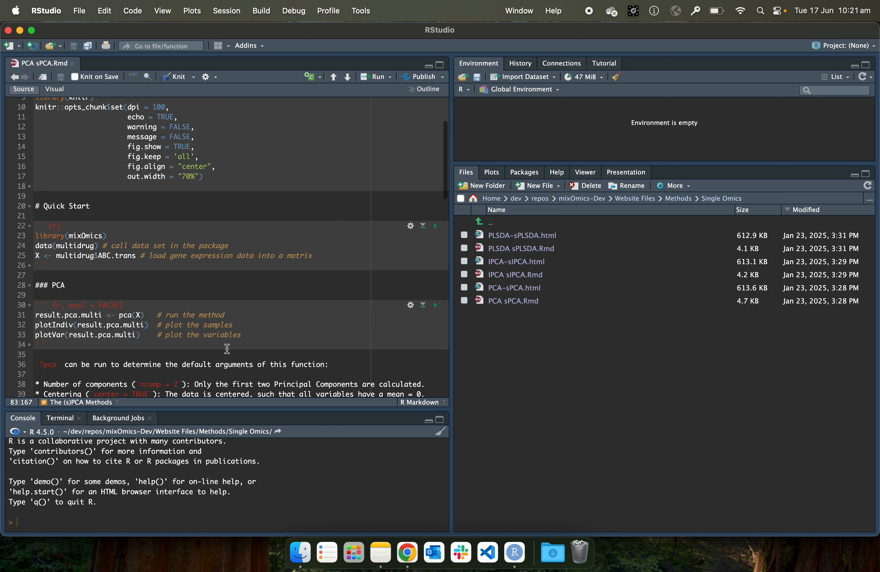
{"action": "scroll", "coordinate": [214, 370], "scroll_direction": "down", "scroll_amount": 5}
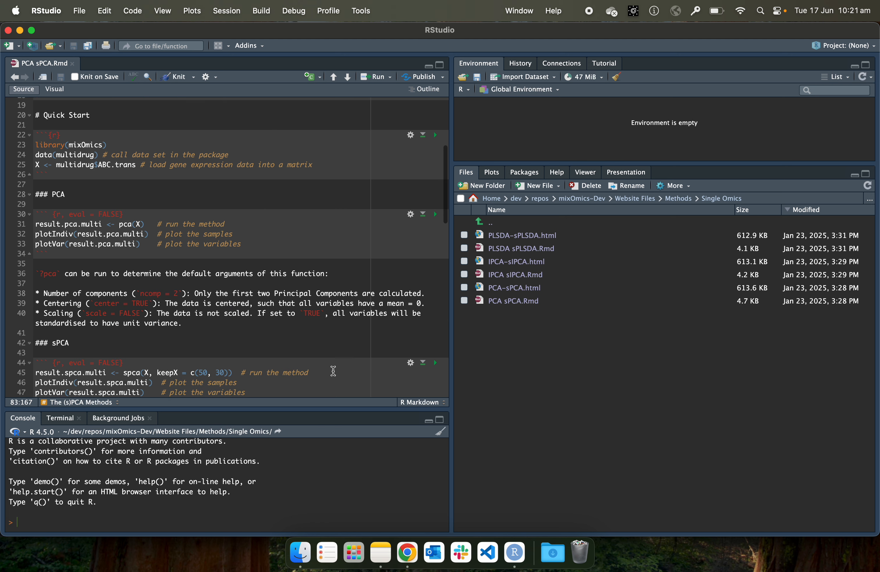
{"action": "left_click", "coordinate": [279, 294]}
{"action": "key", "text": "BackSpace"}
{"action": "type", "text": "p"}
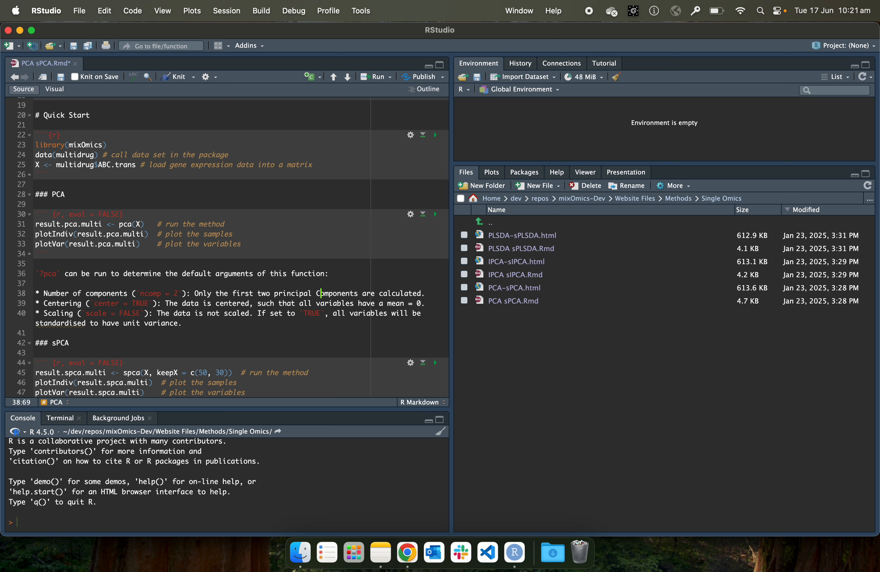
{"action": "key", "text": "BackSpace"}
{"action": "type", "text": "c"}
{"action": "key", "text": "cmd+s"}
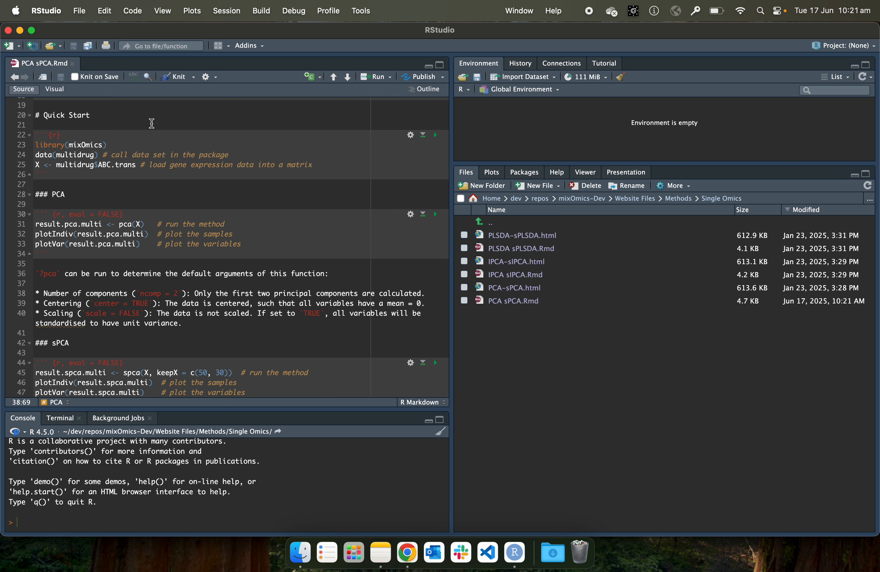
- Knit the R markdown file to HTML and check the rendered preview from start to end
{"action": "left_click", "coordinate": [172, 78]}
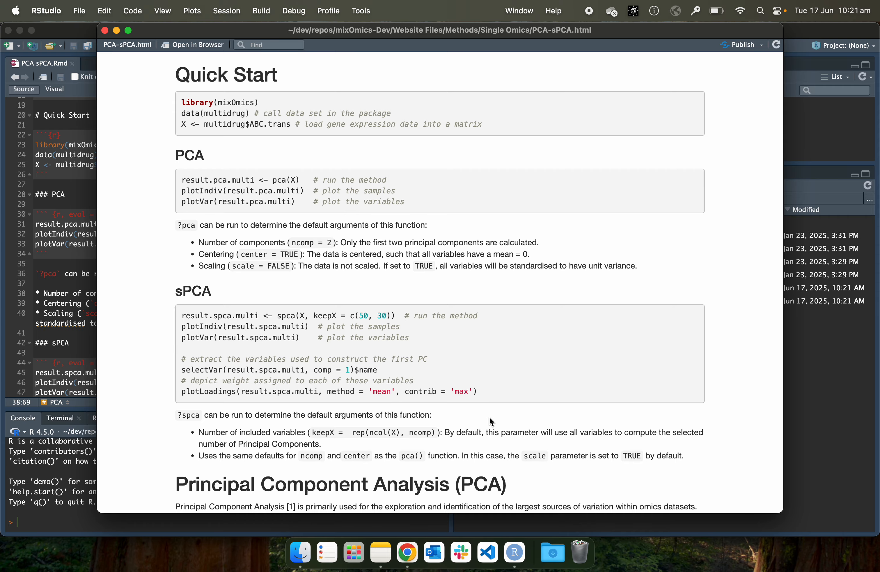
{"action": "scroll", "coordinate": [489, 417], "scroll_direction": "down", "scroll_amount": 10}
{"action": "scroll", "coordinate": [490, 416], "scroll_direction": "up", "scroll_amount": 10}
{"action": "scroll", "coordinate": [418, 472], "scroll_direction": "down", "scroll_amount": 10}
{"action": "scroll", "coordinate": [418, 472], "scroll_direction": "up", "scroll_amount": 10}
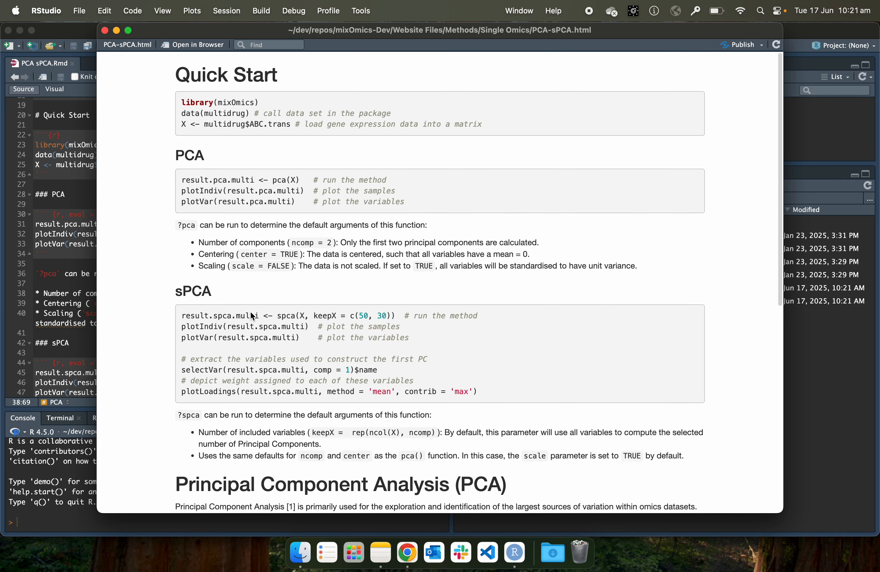
- Switch to Finder and locate the regenerated PCA-sPCA.html alongside PCA sPCA.Rmd in the Single Omics folder
{"action": "left_click", "coordinate": [300, 553]}
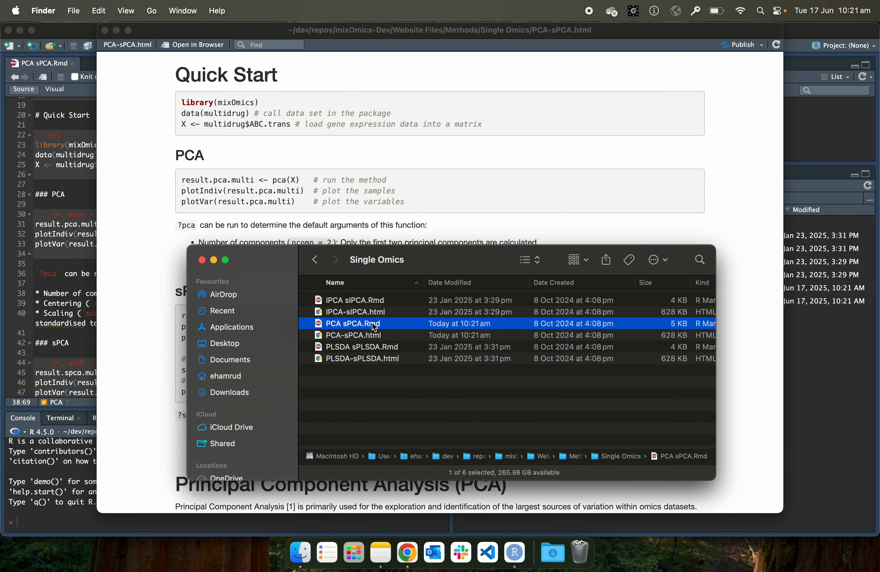
{"action": "left_click", "coordinate": [376, 336]}
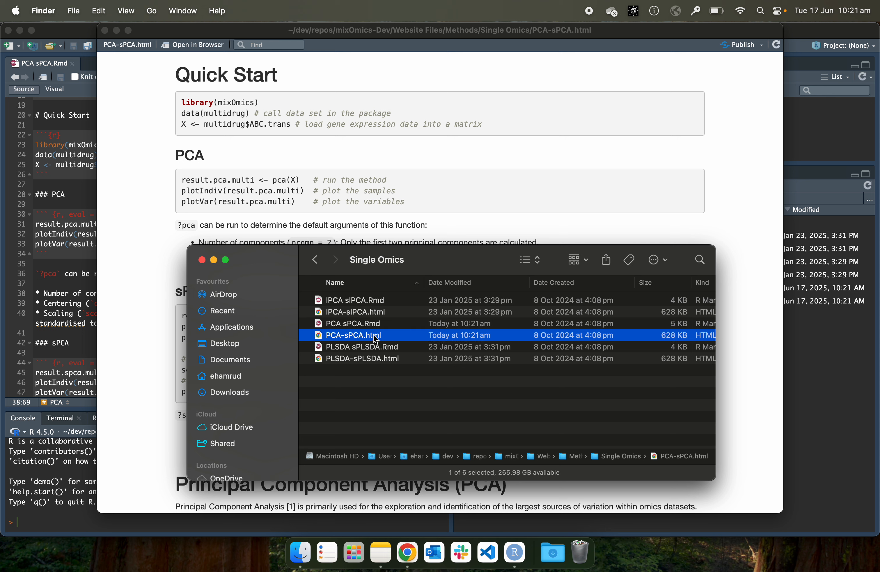
{"action": "left_click", "coordinate": [407, 326]}
{"action": "left_click", "coordinate": [405, 336]}
- Switch to Chrome and read the documented instructions for updating an existing webpage with a new HTML file
{"action": "left_click", "coordinate": [407, 555]}
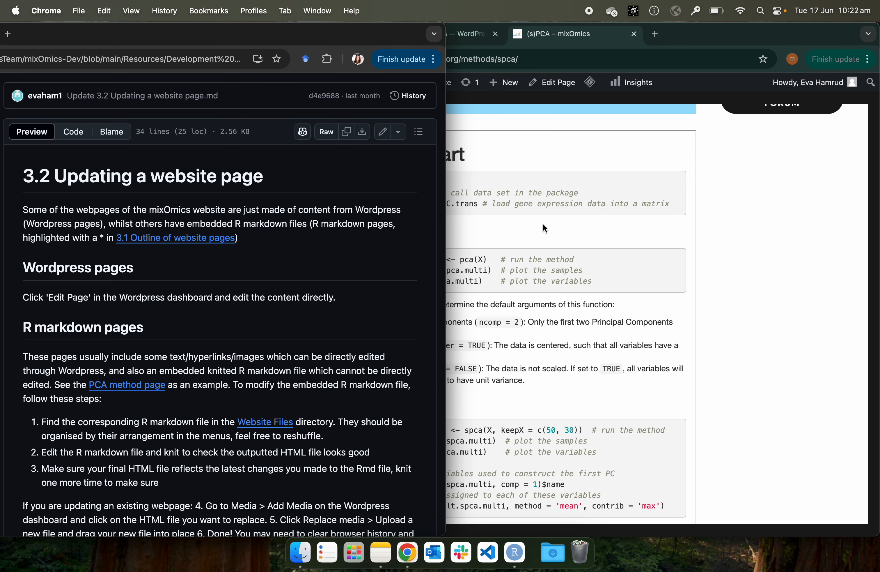
{"action": "scroll", "coordinate": [306, 484], "scroll_direction": "down", "scroll_amount": 3}
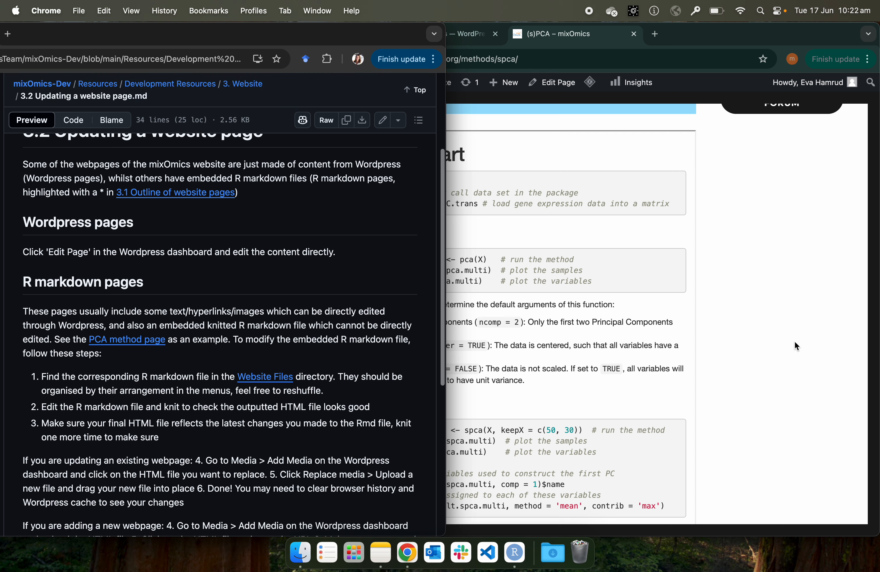
{"action": "scroll", "coordinate": [299, 405], "scroll_direction": "down", "scroll_amount": 2}
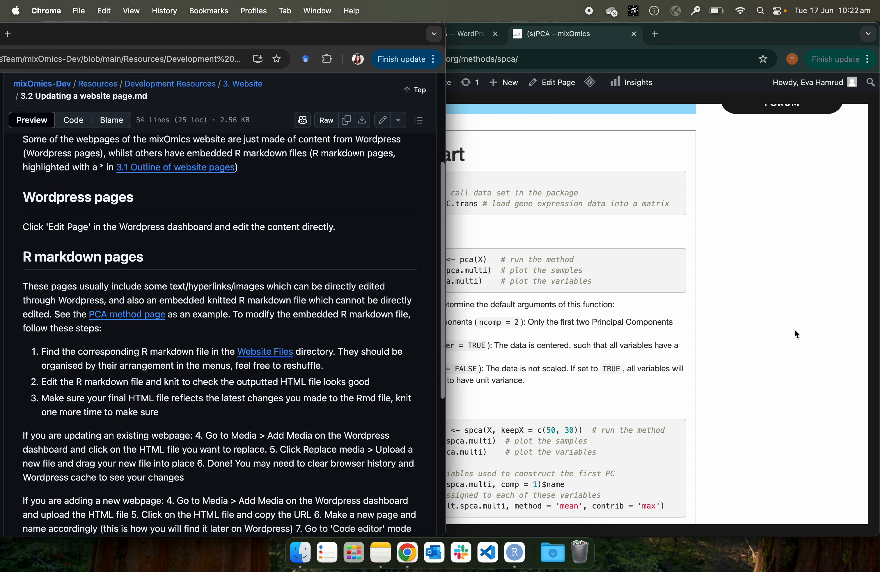
- Look through the WordPress admin list of pages filtered by "pca"
{"action": "left_click", "coordinate": [797, 334]}
{"action": "scroll", "coordinate": [784, 313], "scroll_direction": "up", "scroll_amount": 15}
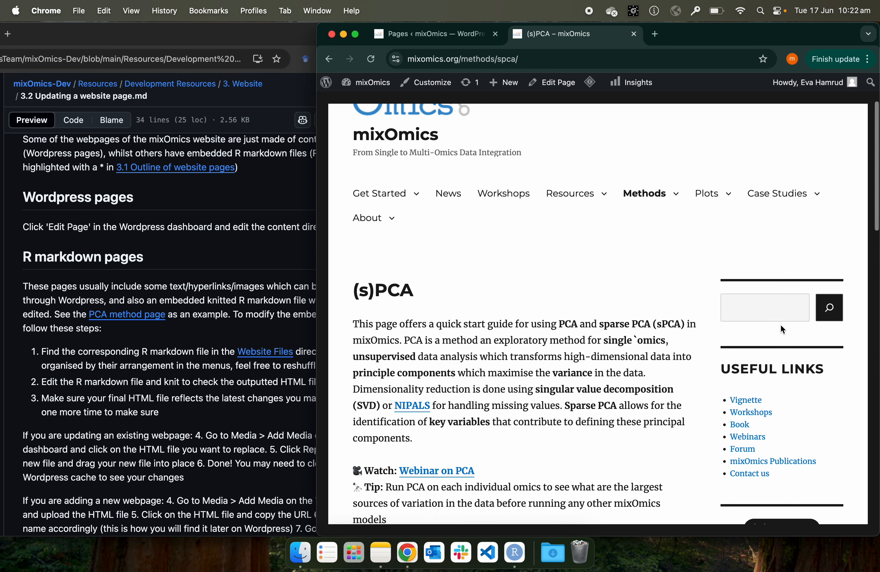
{"action": "left_click", "coordinate": [433, 36]}
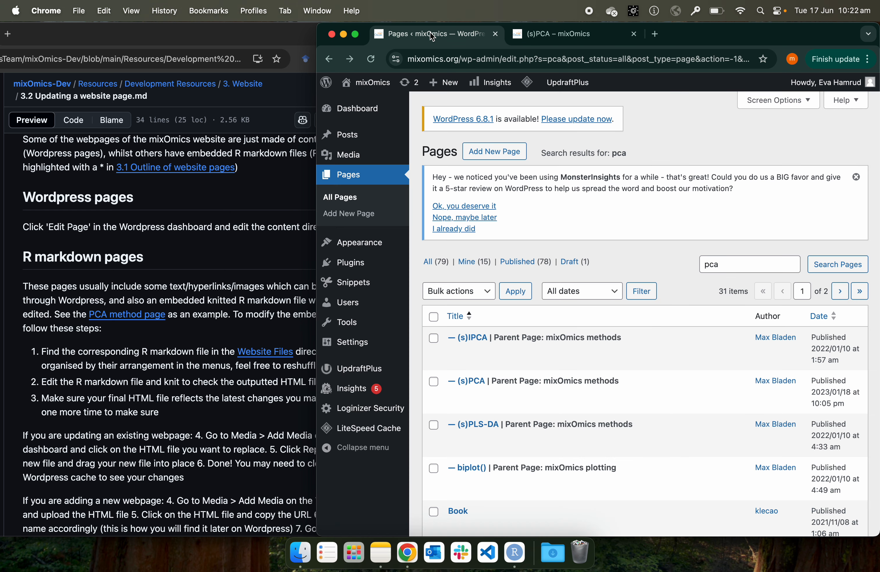
{"action": "scroll", "coordinate": [532, 467], "scroll_direction": "down", "scroll_amount": 2}
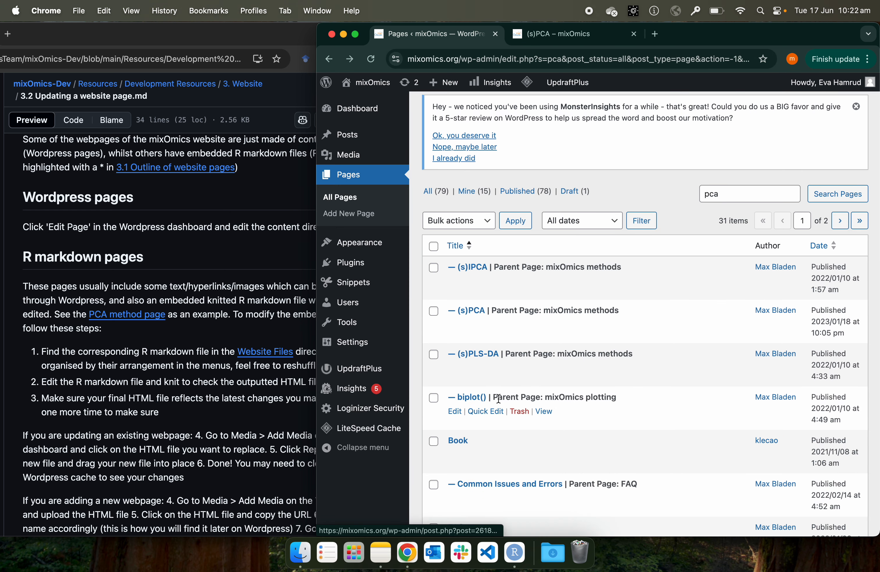
{"action": "scroll", "coordinate": [479, 452], "scroll_direction": "down", "scroll_amount": 3}
{"action": "scroll", "coordinate": [480, 456], "scroll_direction": "up", "scroll_amount": 2}
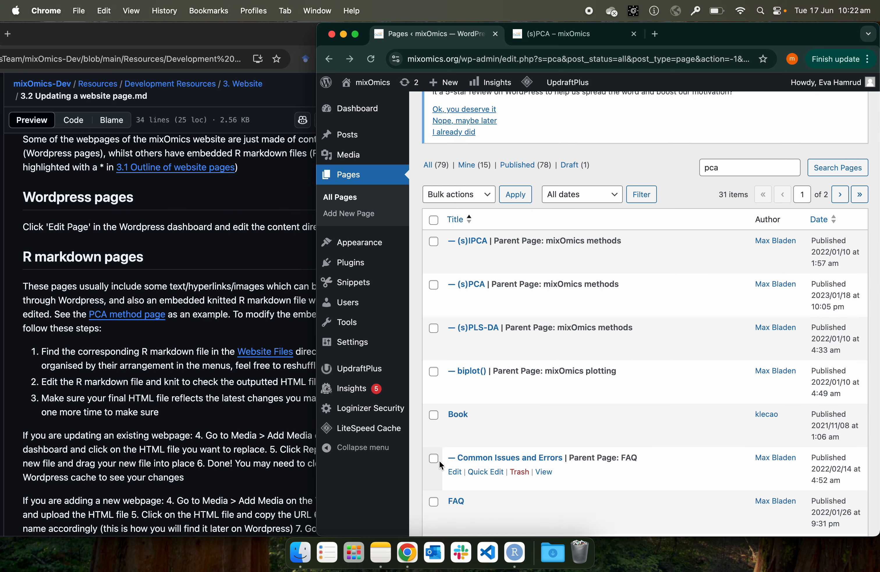
- Return to the live (s)PCA page and view its embedded Quick Start and PCA sections
{"action": "left_click", "coordinate": [557, 34]}
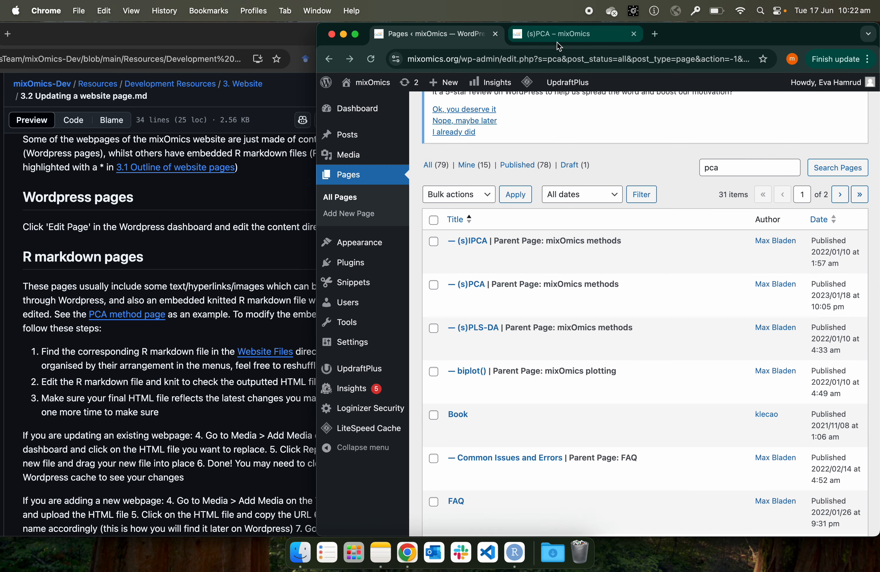
{"action": "scroll", "coordinate": [547, 438], "scroll_direction": "down", "scroll_amount": 15}
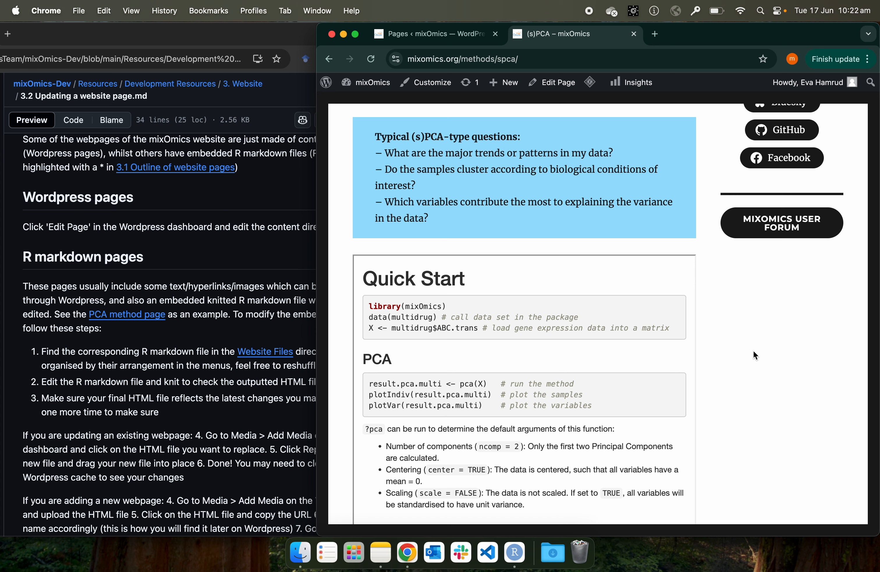
- Go to the WordPress Media Library and open the upload page for a new media file
{"action": "scroll", "coordinate": [753, 350], "scroll_direction": "up", "scroll_amount": 14}
{"action": "left_click", "coordinate": [442, 39]}
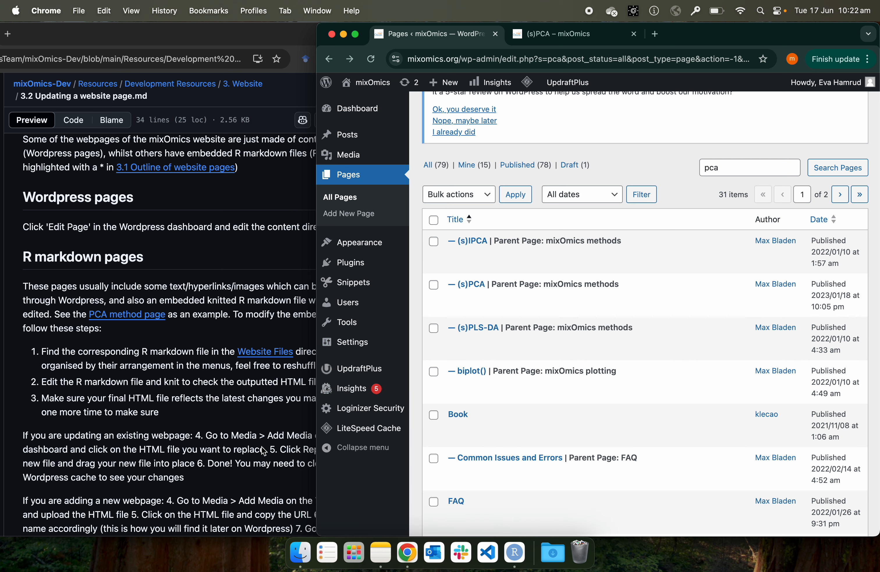
{"action": "left_click", "coordinate": [347, 153]}
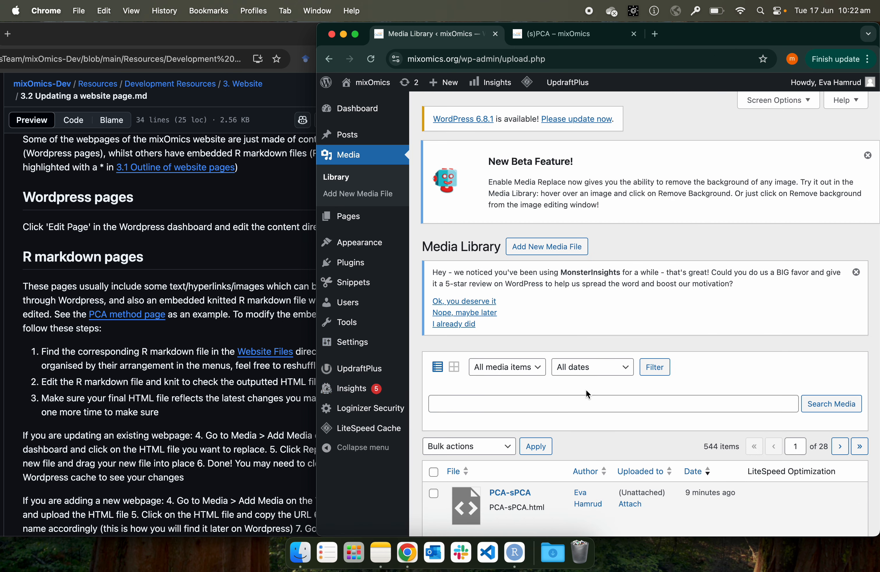
{"action": "scroll", "coordinate": [583, 402], "scroll_direction": "down", "scroll_amount": 1}
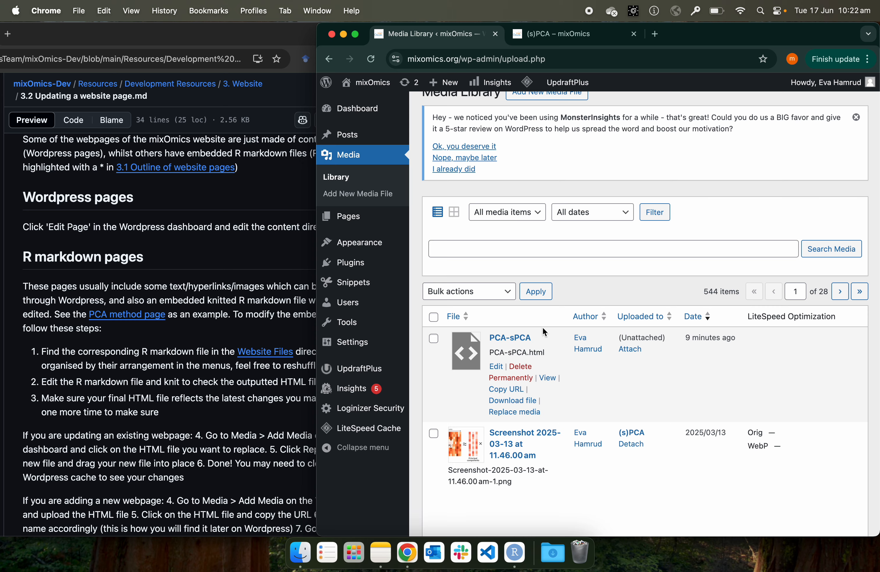
{"action": "scroll", "coordinate": [591, 265], "scroll_direction": "up", "scroll_amount": 3}
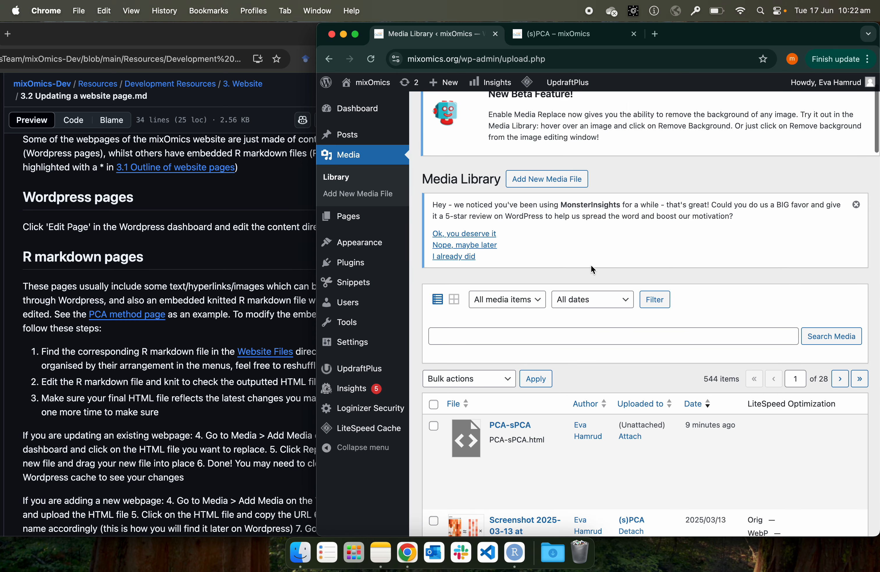
{"action": "left_click", "coordinate": [557, 183]}
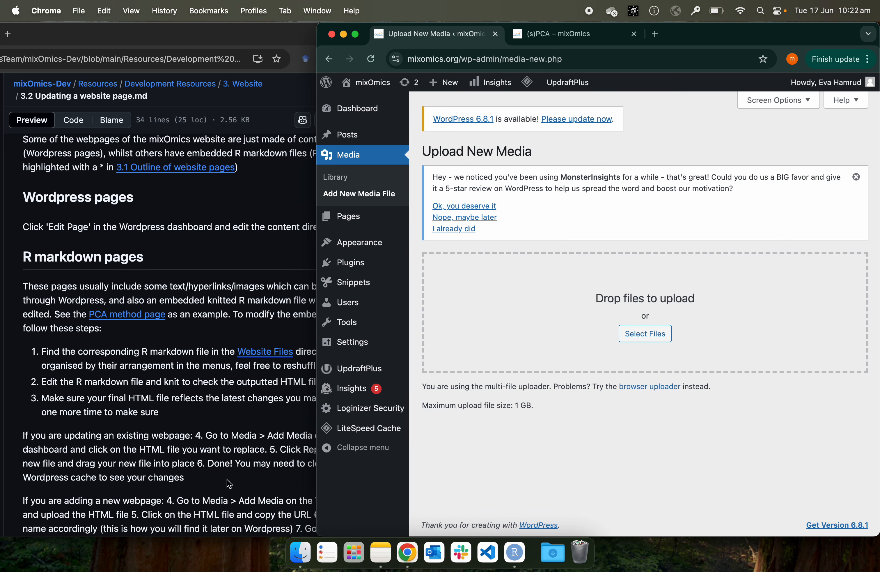
- Upload PCA-sPCA.html from the Single Omics folder in Finder to WordPress and copy the uploaded file's URL
{"action": "left_click", "coordinate": [300, 552]}
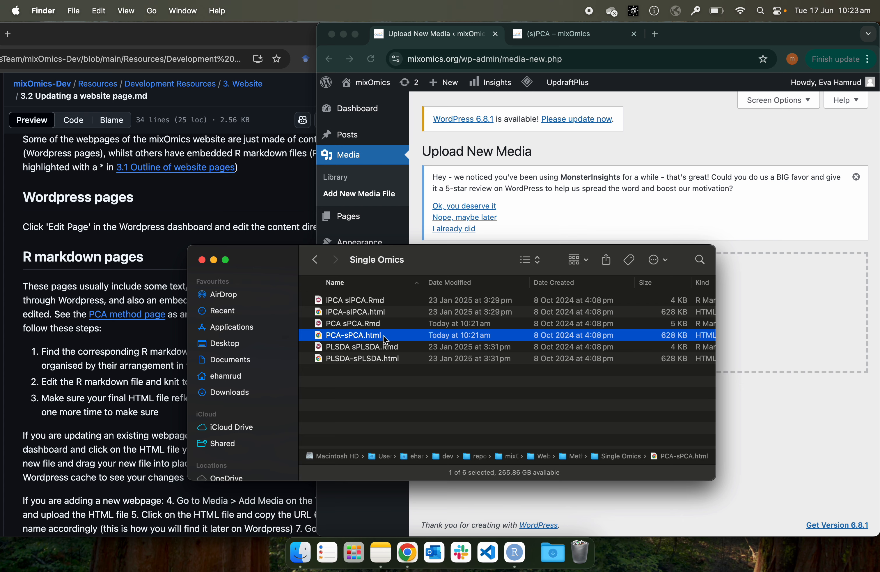
{"action": "left_click_drag", "start_coordinate": [495, 250], "coordinate": [345, 323]}
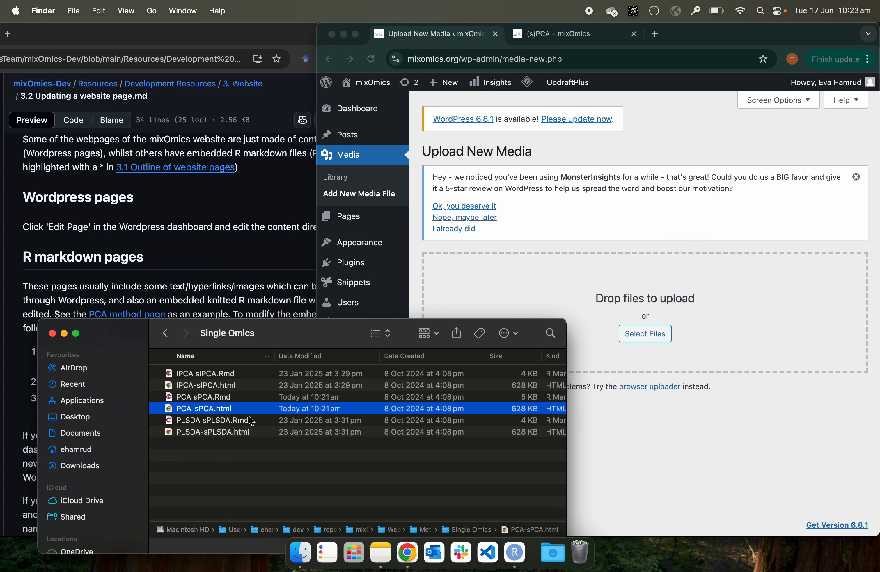
{"action": "left_click_drag", "start_coordinate": [243, 410], "coordinate": [733, 297]}
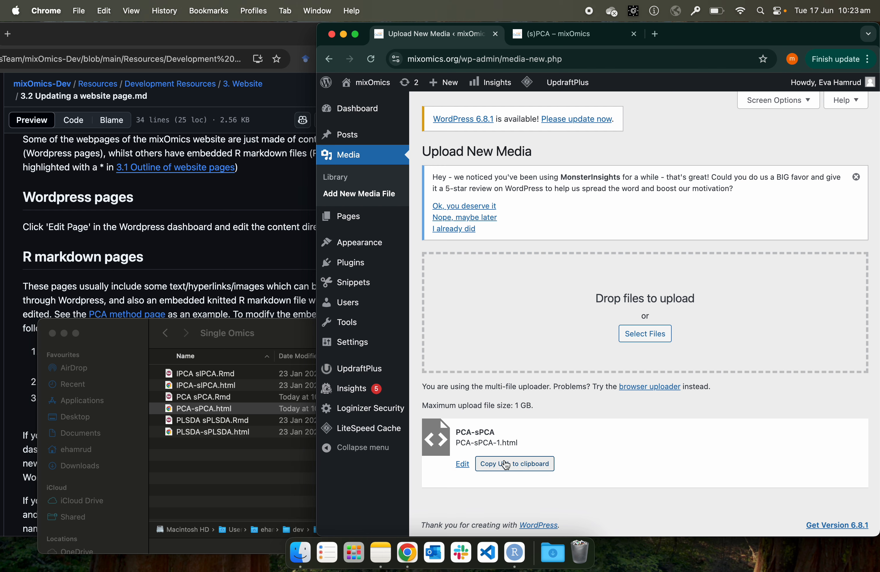
{"action": "left_click", "coordinate": [519, 463]}
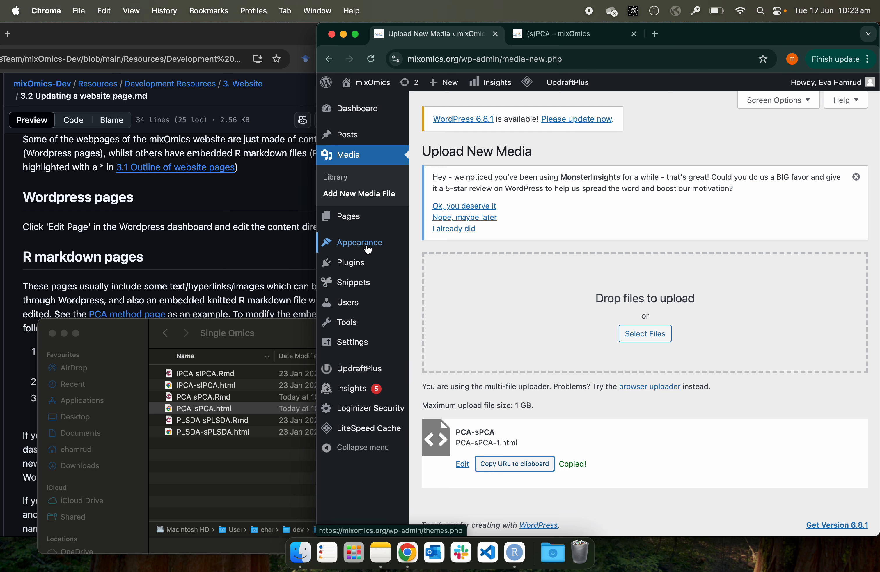
- Search the WordPress pages for "pca" and open the (s)PCA page for editing
{"action": "left_click", "coordinate": [560, 34]}
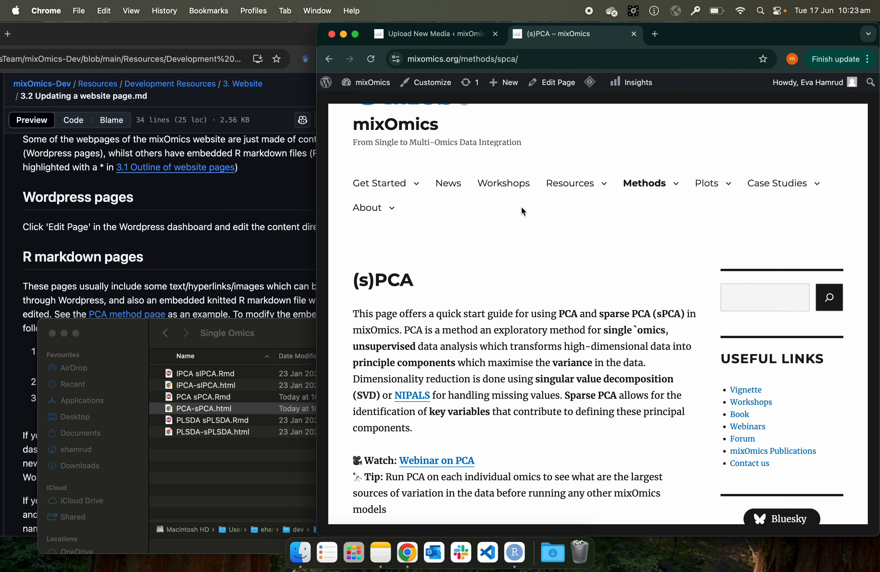
{"action": "left_click", "coordinate": [419, 34]}
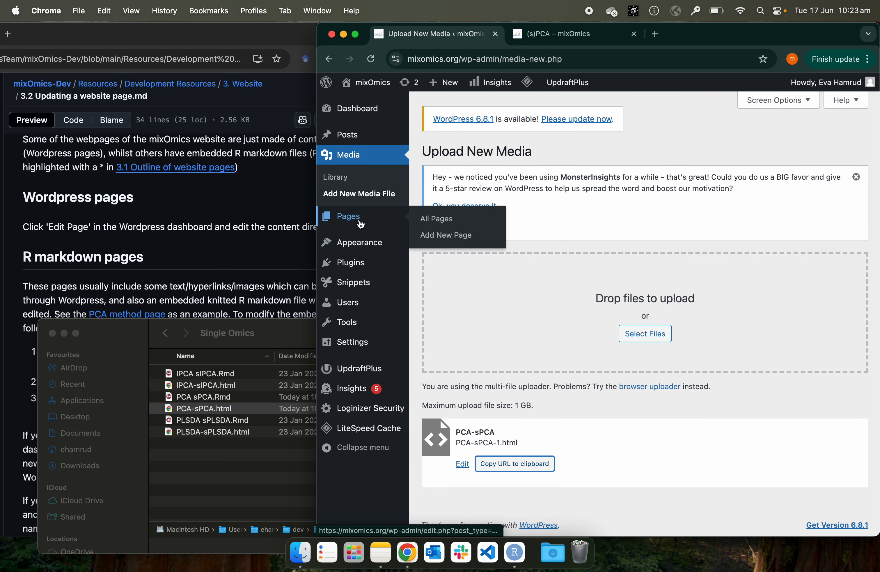
{"action": "left_click", "coordinate": [429, 218]}
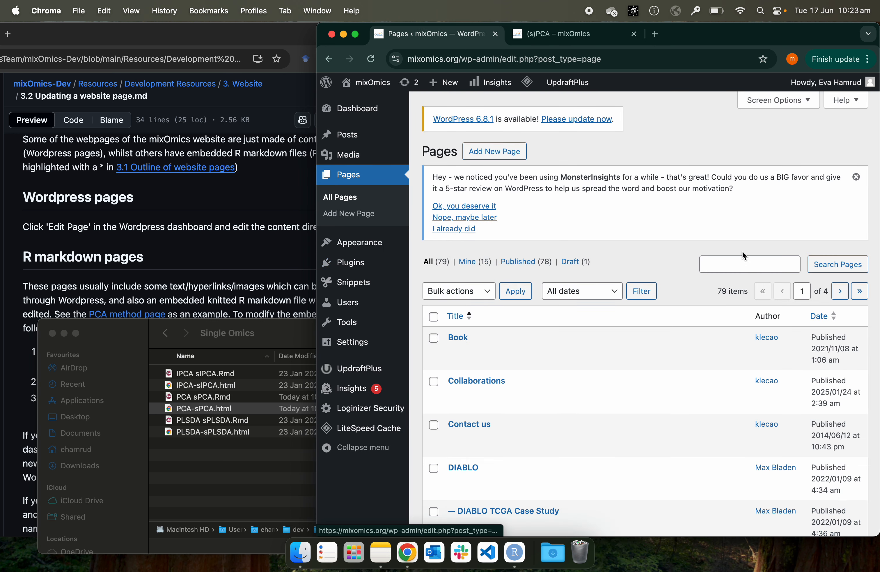
{"action": "left_click", "coordinate": [739, 264]}
{"action": "type", "text": "pca"}
{"action": "key", "text": "Return"}
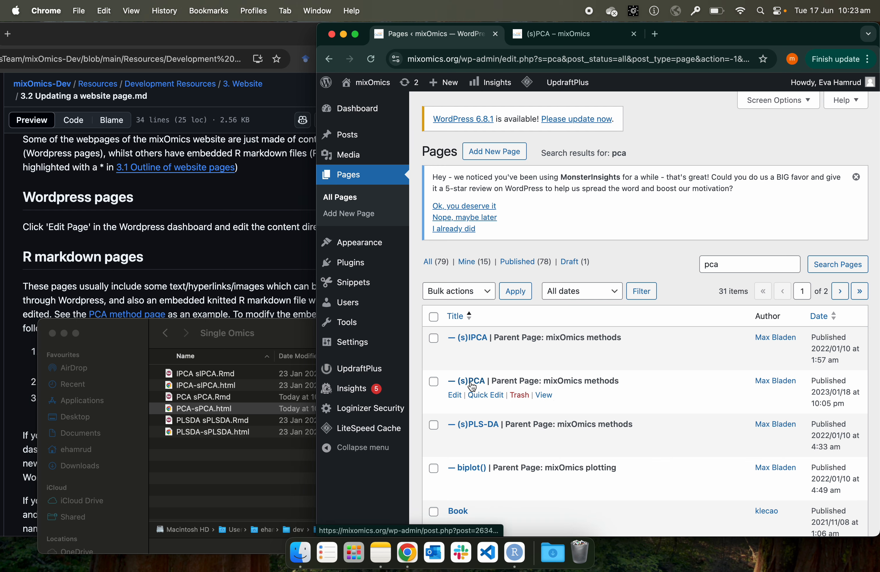
{"action": "left_click", "coordinate": [472, 386]}
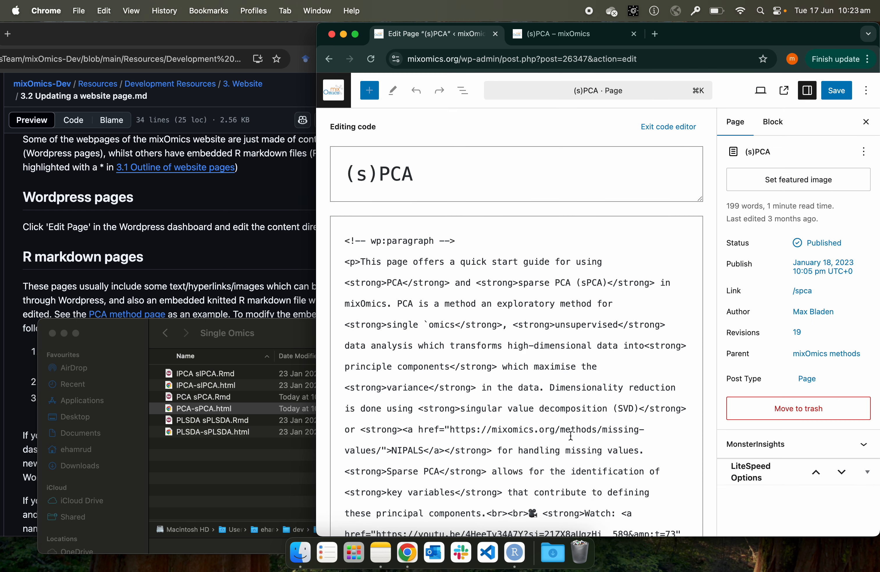
- Switch the (s)PCA page to the visual editor and view its text and embedded R markdown block
{"action": "left_click", "coordinate": [867, 94]}
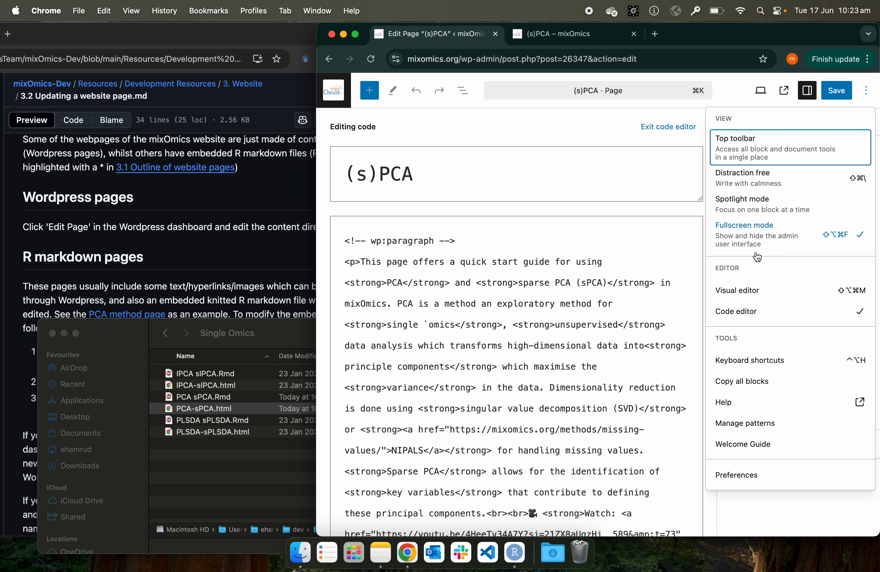
{"action": "left_click", "coordinate": [740, 290]}
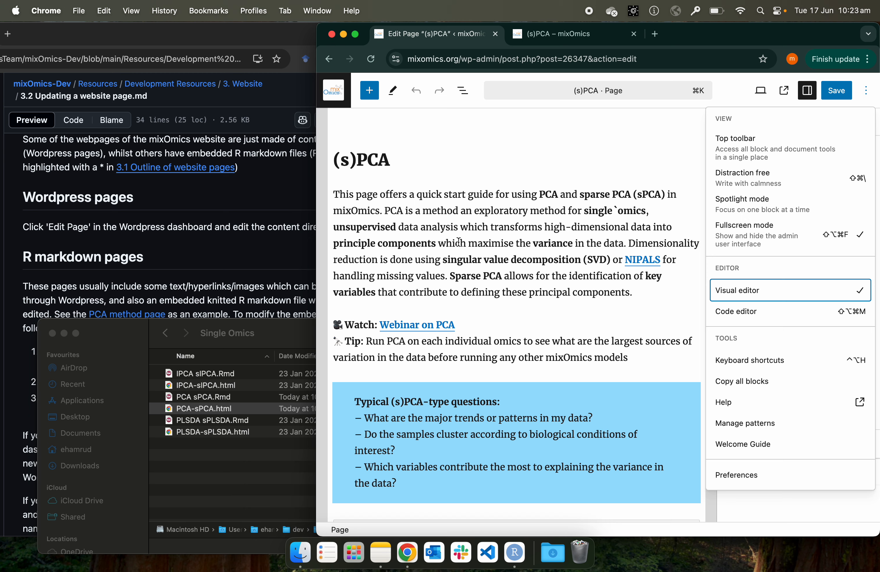
{"action": "scroll", "coordinate": [490, 351], "scroll_direction": "down", "scroll_amount": 10}
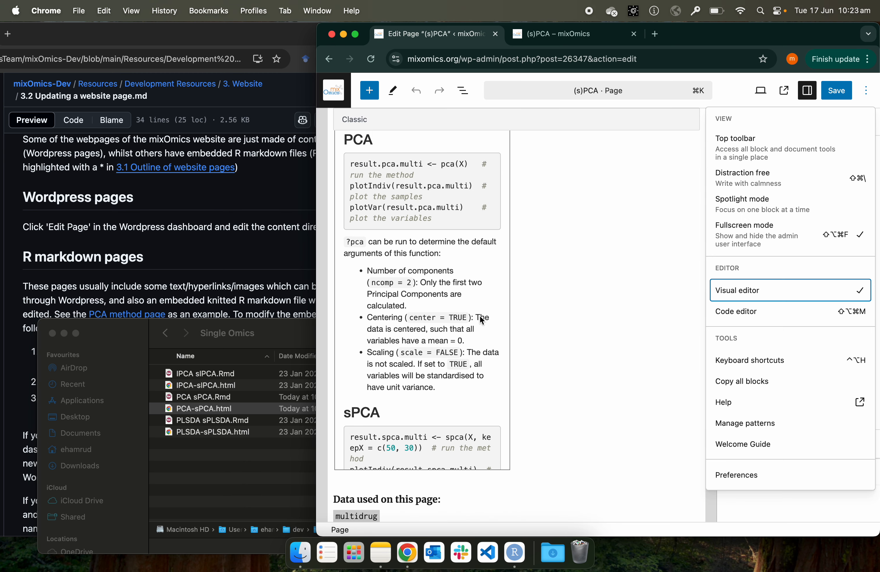
{"action": "scroll", "coordinate": [561, 419], "scroll_direction": "down", "scroll_amount": 5}
{"action": "scroll", "coordinate": [561, 423], "scroll_direction": "up", "scroll_amount": 15}
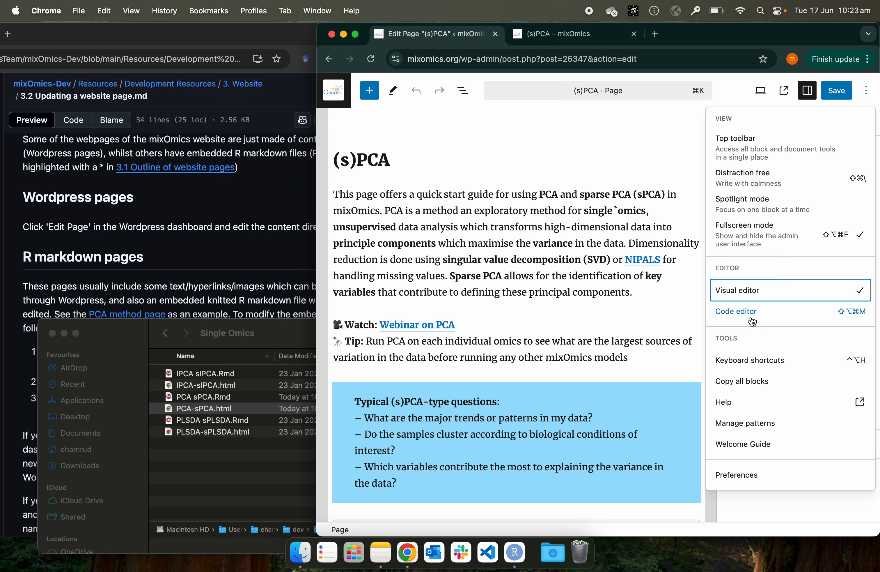
{"action": "scroll", "coordinate": [445, 371], "scroll_direction": "down", "scroll_amount": 10}
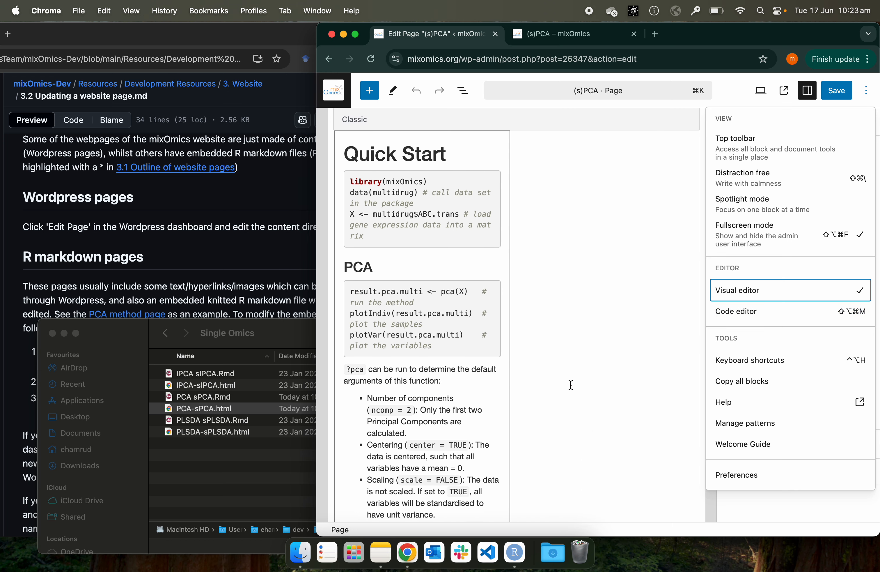
{"action": "scroll", "coordinate": [407, 368], "scroll_direction": "up", "scroll_amount": 1}
- Return to the code editor and compare the page's iframe embed line with the iframe snippet in the GitHub documentation
{"action": "left_click", "coordinate": [737, 312]}
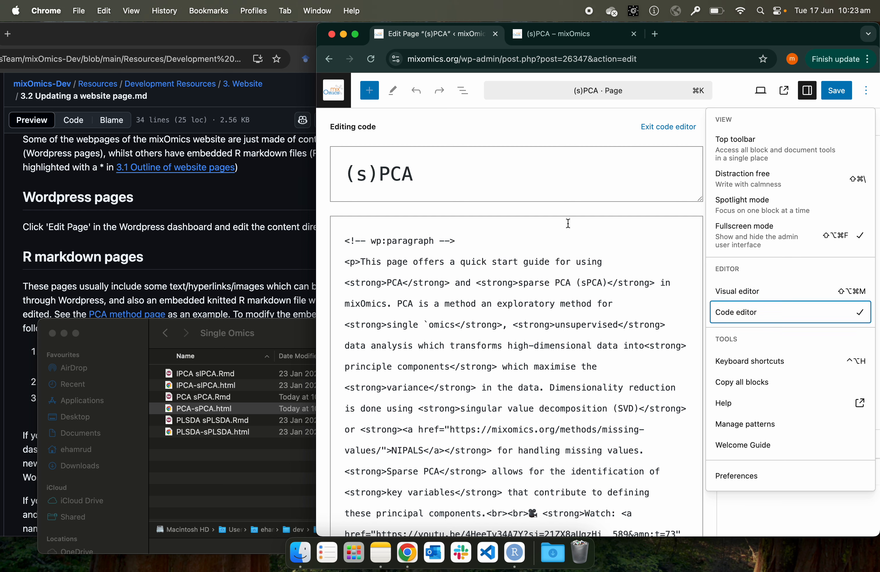
{"action": "scroll", "coordinate": [457, 345], "scroll_direction": "down", "scroll_amount": 3}
{"action": "scroll", "coordinate": [503, 434], "scroll_direction": "down", "scroll_amount": 7}
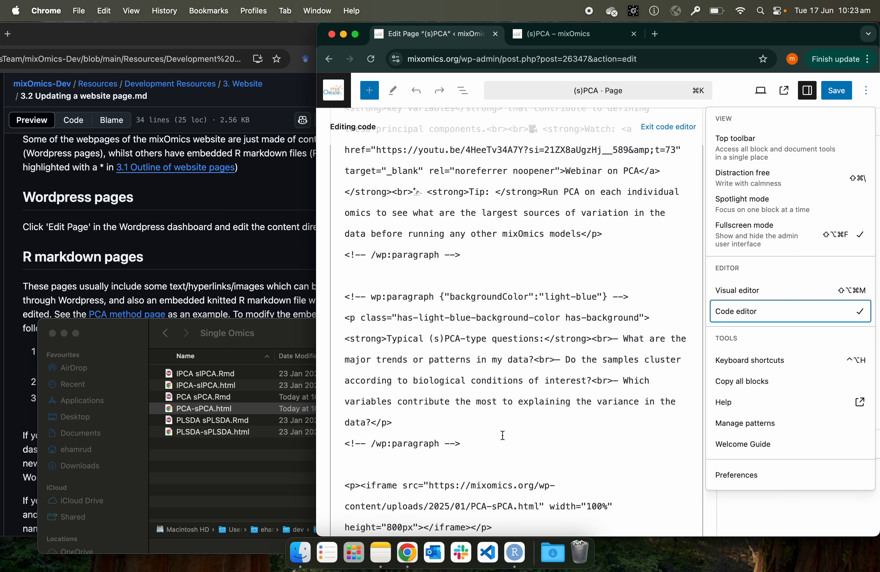
{"action": "scroll", "coordinate": [485, 394], "scroll_direction": "down", "scroll_amount": 6}
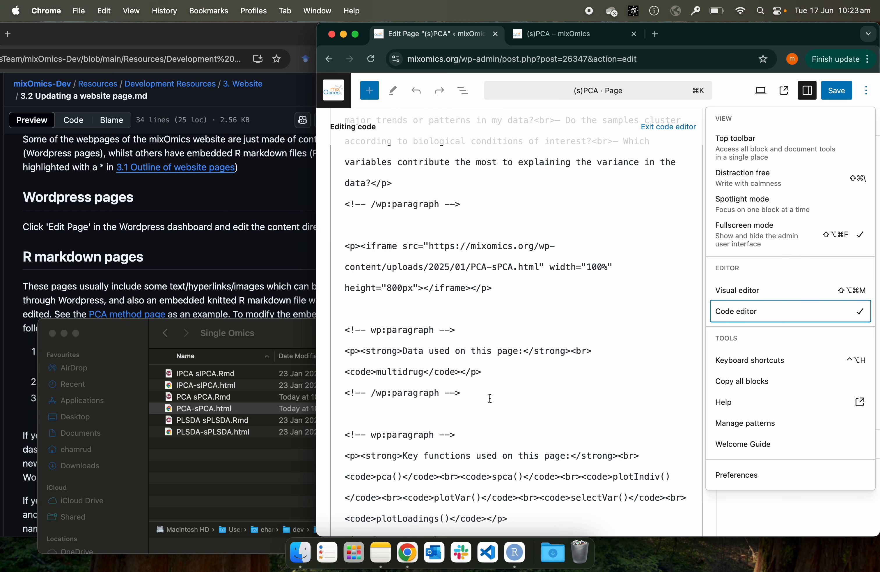
{"action": "scroll", "coordinate": [490, 398], "scroll_direction": "down", "scroll_amount": 1}
{"action": "left_click", "coordinate": [180, 296]}
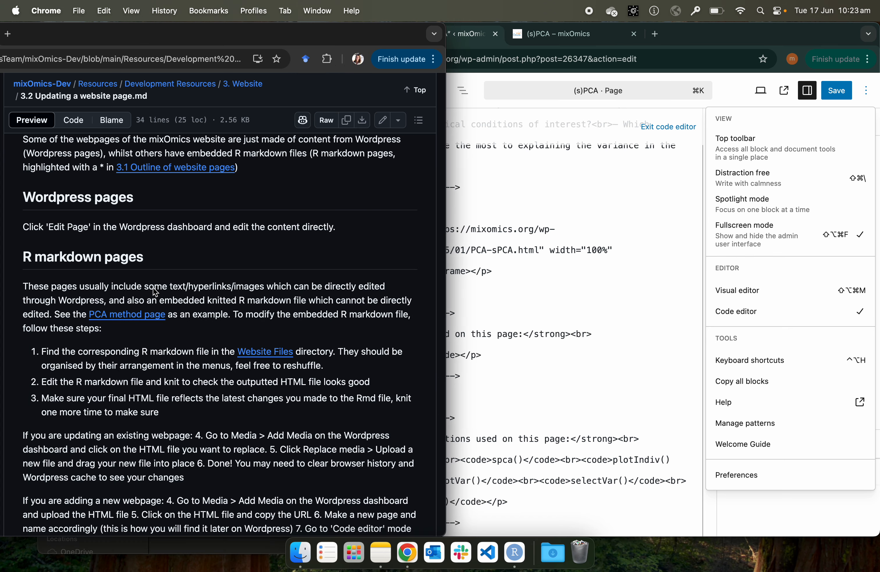
{"action": "scroll", "coordinate": [181, 364], "scroll_direction": "down", "scroll_amount": 5}
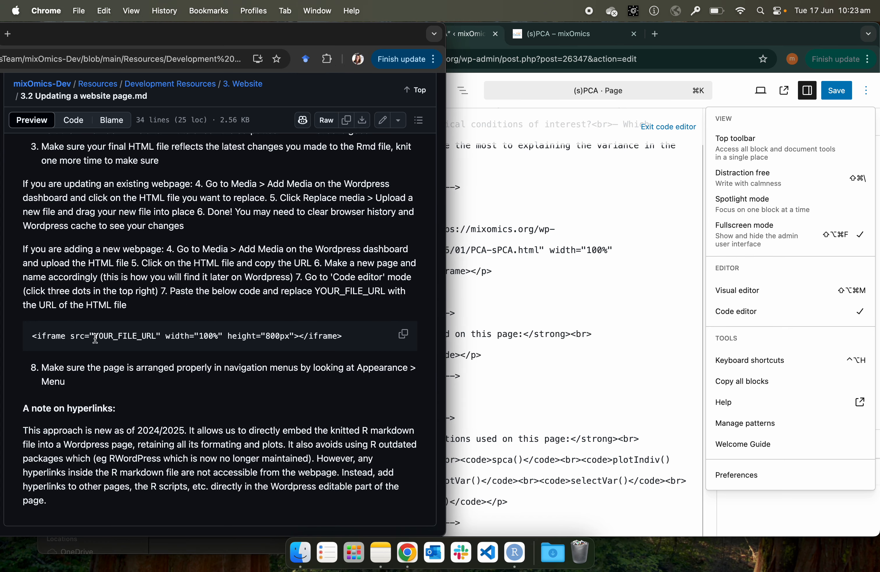
{"action": "left_click", "coordinate": [525, 289]}
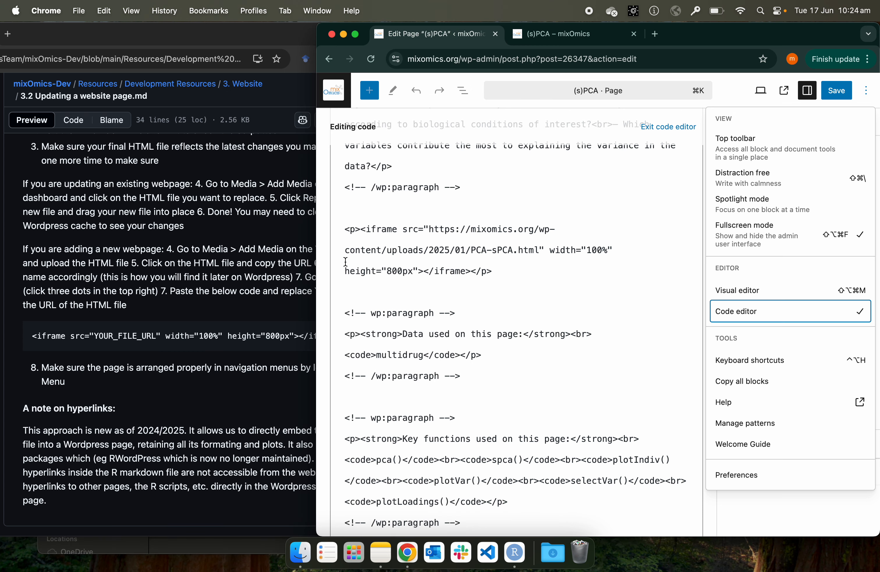
{"action": "left_click_drag", "start_coordinate": [539, 256], "coordinate": [430, 231]}
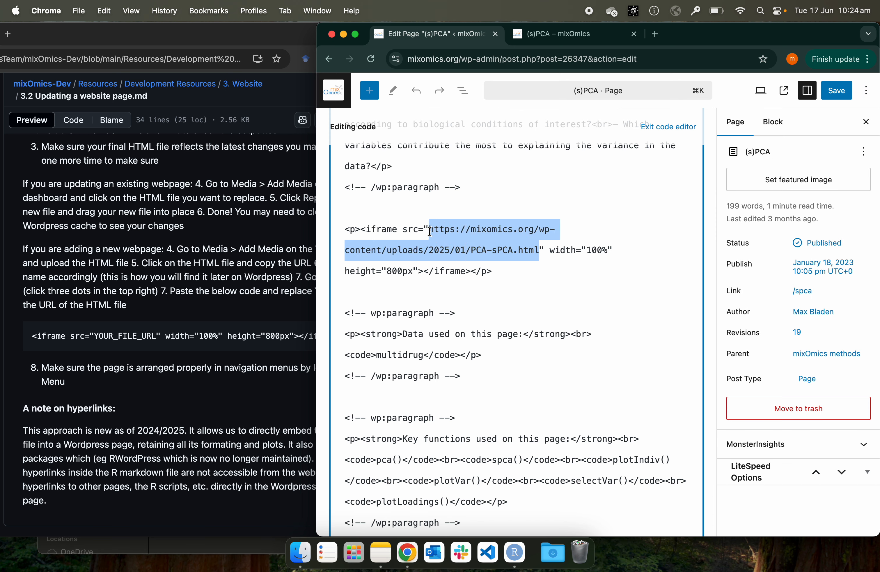
{"action": "type", "text": "https://mixomics.org/wp-content/uploads/2025/06/PCA-sPCA-1.html"}
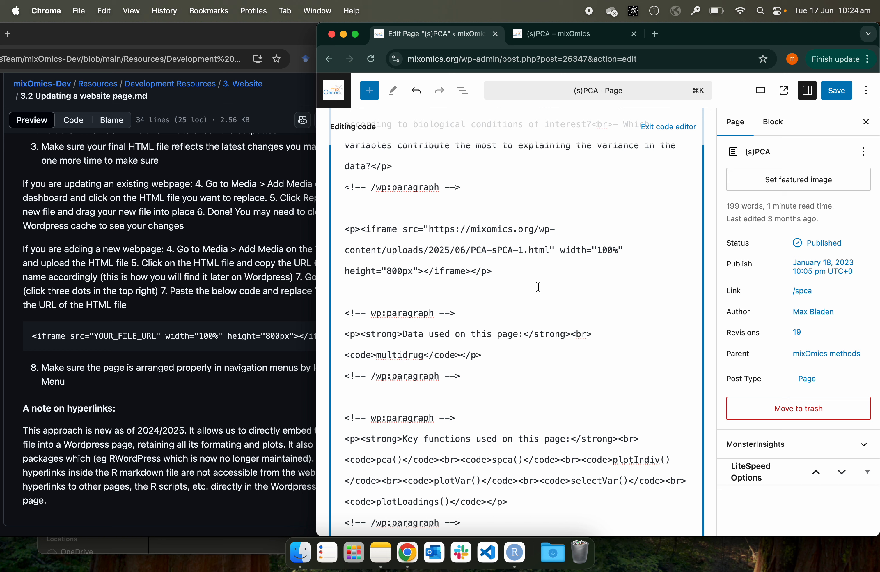
{"action": "key", "text": "super+s"}
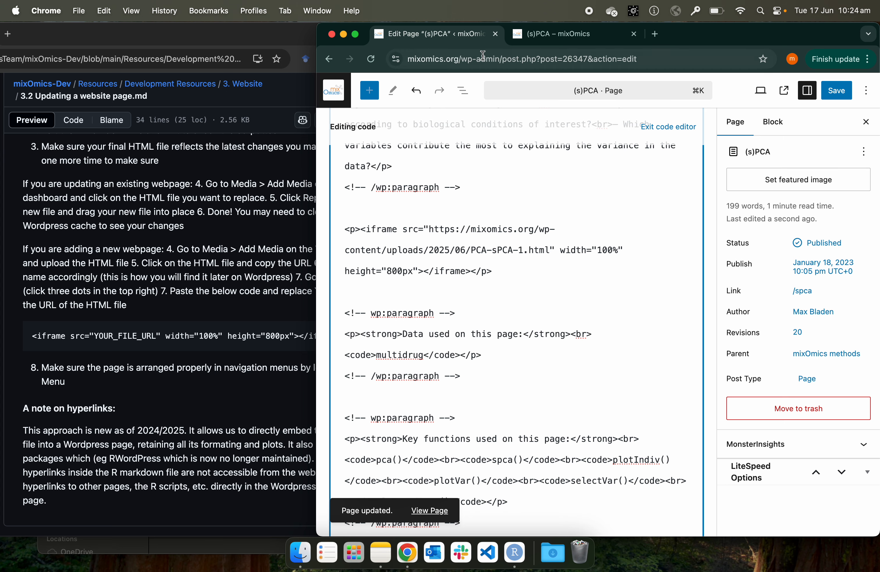
- Reload the live (s)PCA page and check the wording of the embedded PCA section
{"action": "key", "text": "ctrl+Tab"}
{"action": "key", "text": "super+r"}
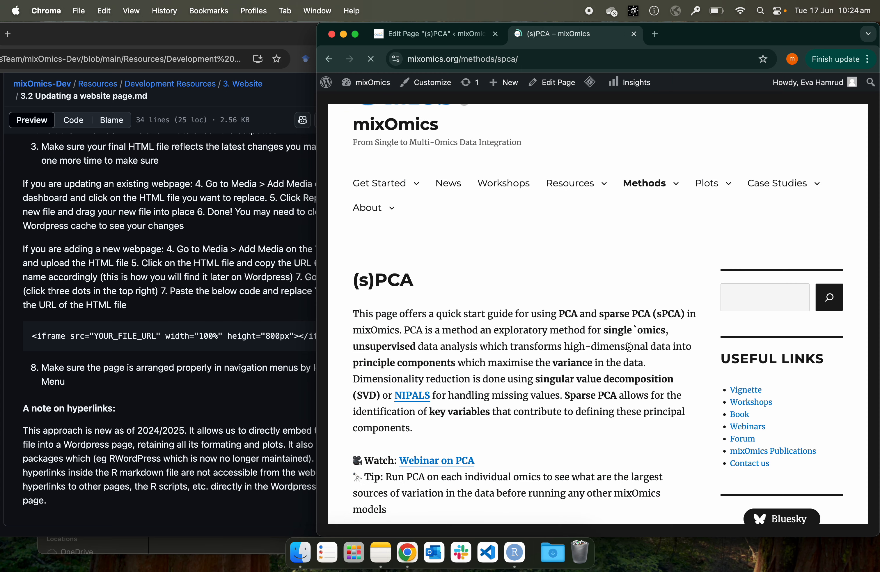
{"action": "scroll", "coordinate": [671, 361], "scroll_direction": "down", "scroll_amount": 10}
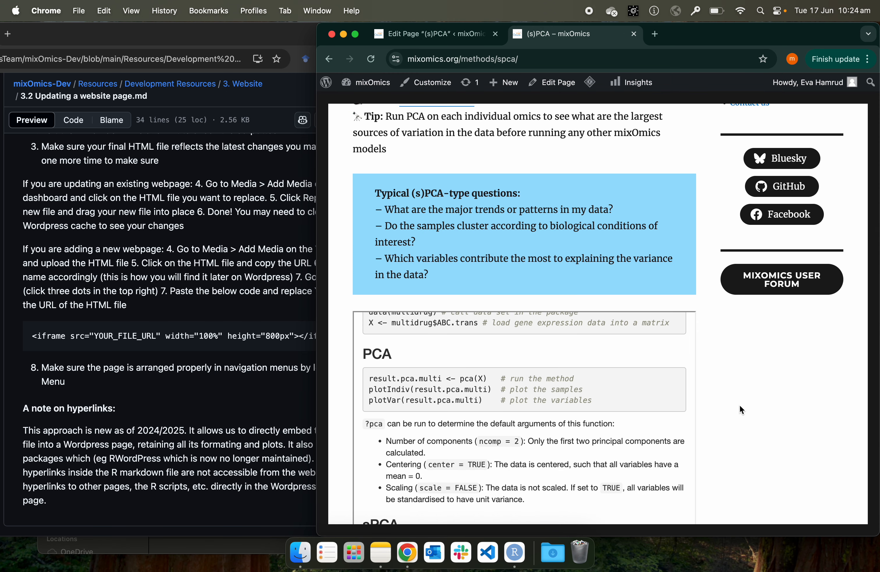
{"action": "scroll", "coordinate": [740, 404], "scroll_direction": "down", "scroll_amount": 1}
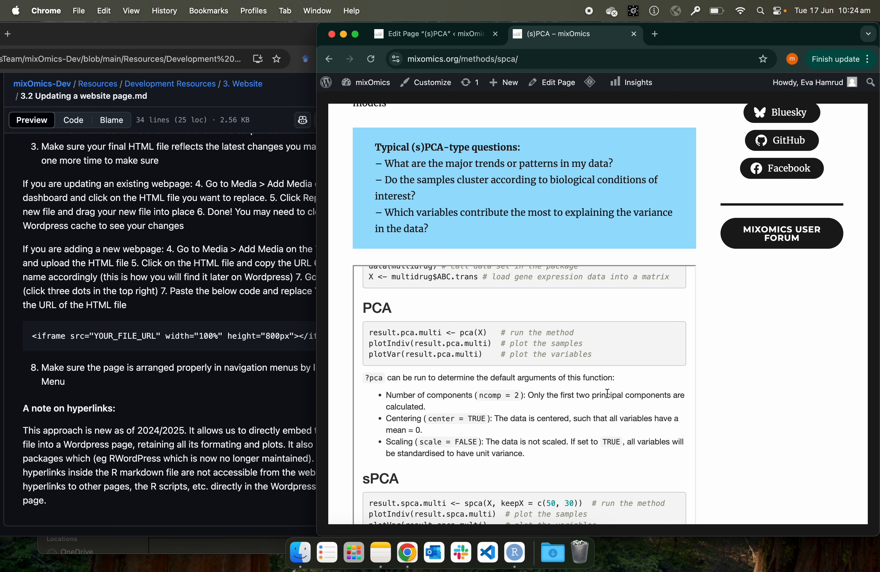
{"action": "scroll", "coordinate": [645, 395], "scroll_direction": "down", "scroll_amount": 2}
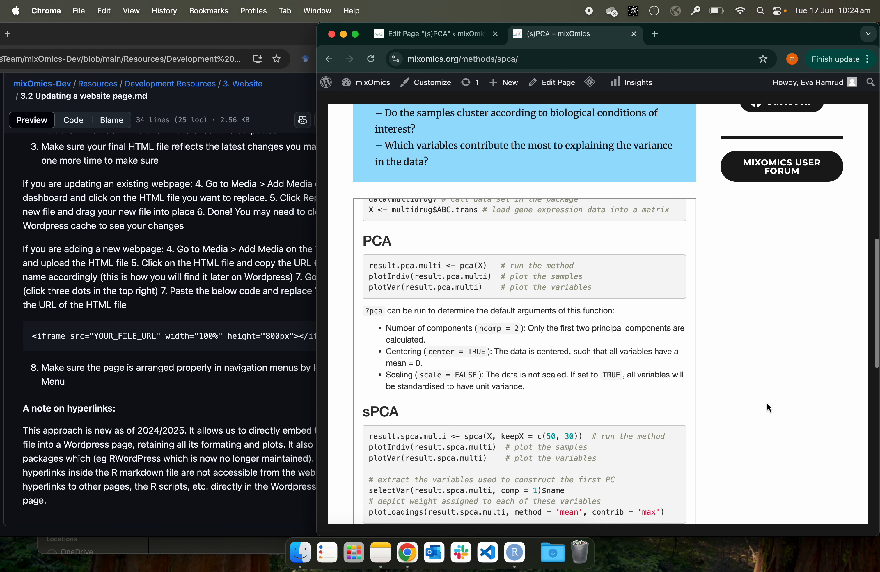